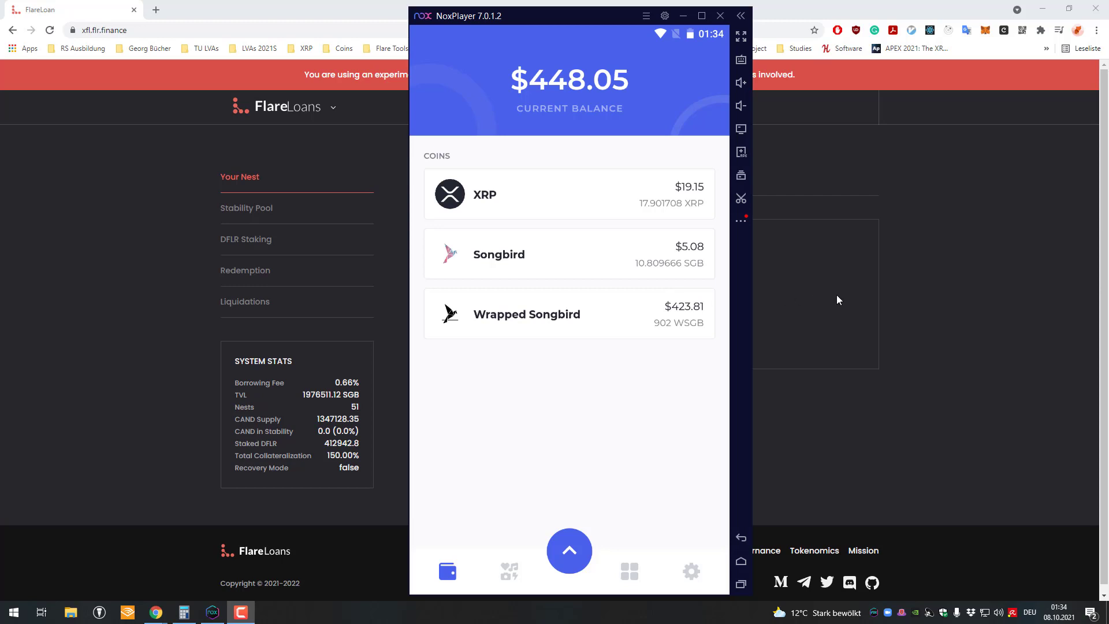
Step: Switch between the FlareLoans page in Chrome and the wallet emulator, then reposition the emulator window
left_click(974, 158)
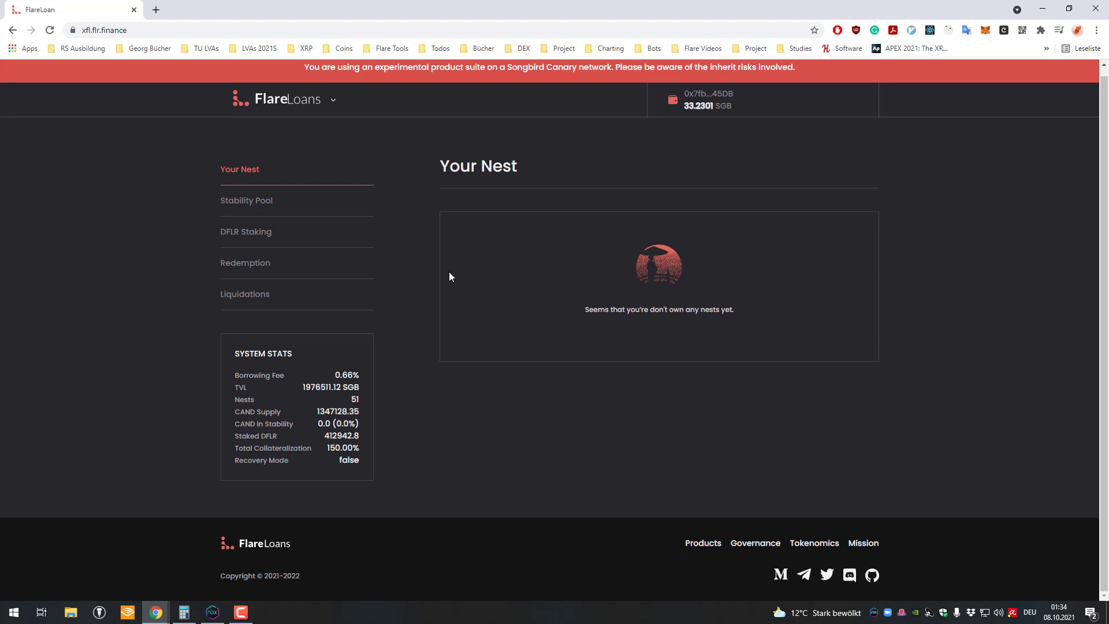
left_click(213, 613)
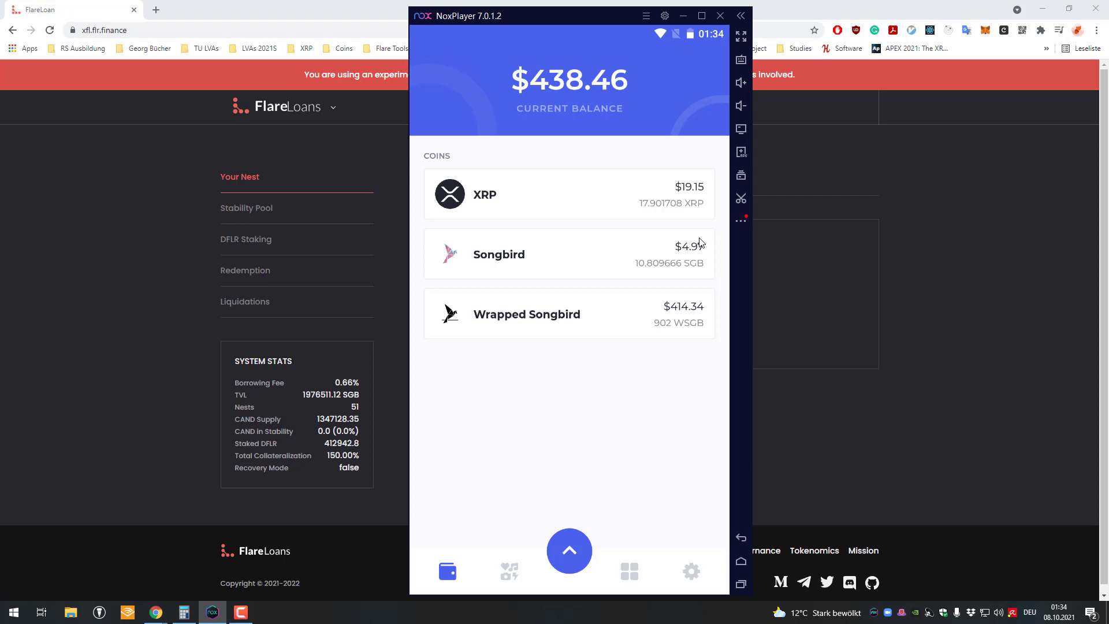
left_click_drag(591, 12, 585, 6)
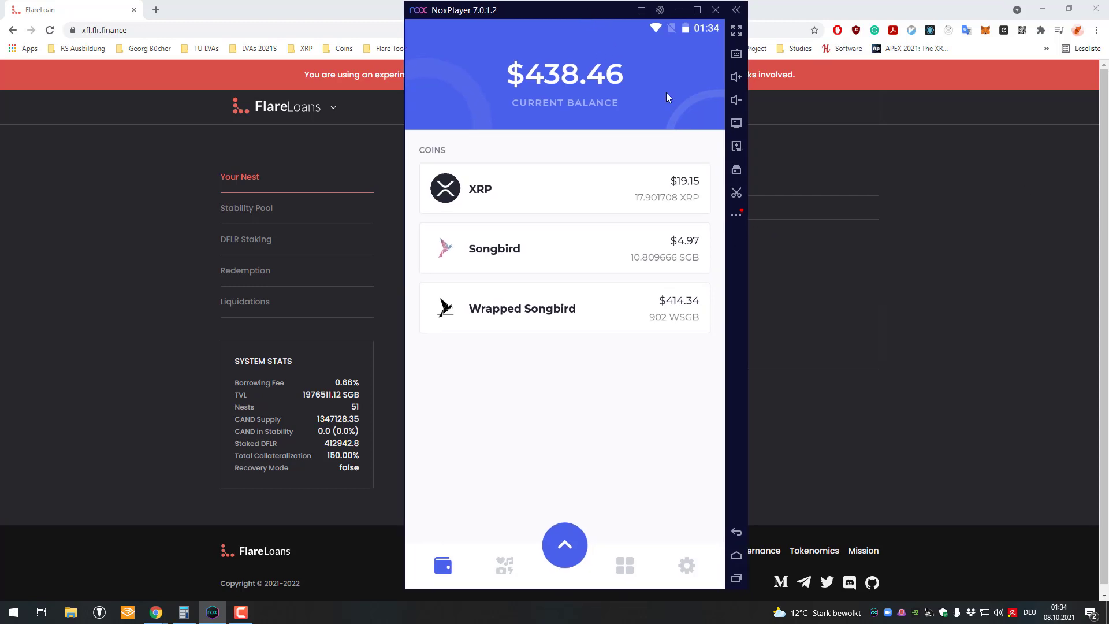
Step: Open Bifrost's built-in browser, then bring the FlareLoans Your Nest page in Chrome to the front
left_click(626, 569)
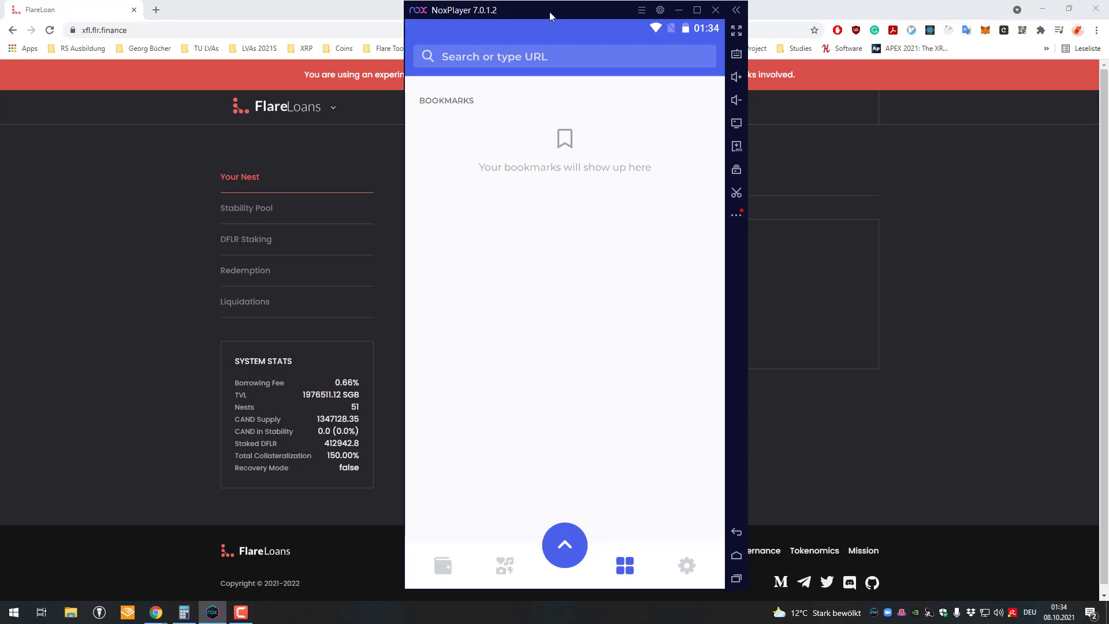
left_click_drag(549, 12, 536, 8)
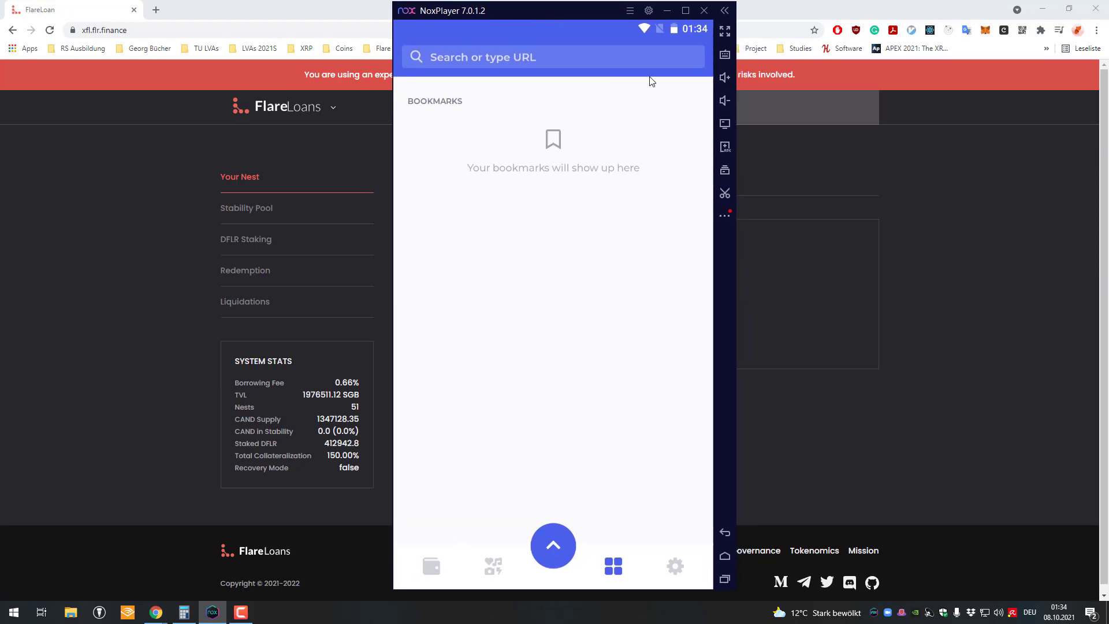
left_click(985, 218)
left_click(923, 181)
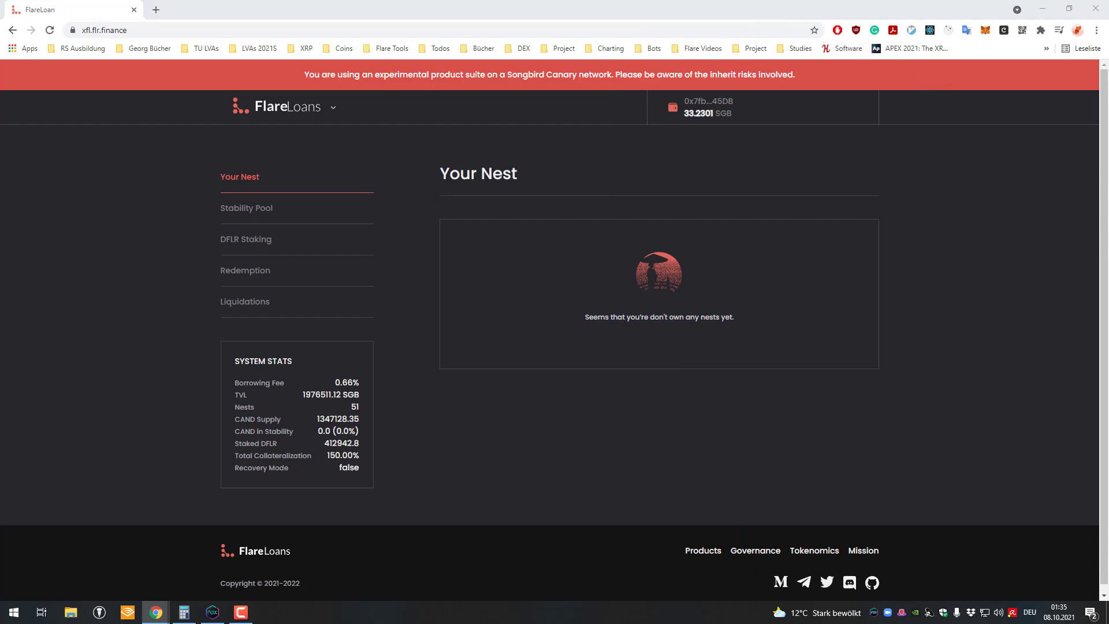
Step: In XRP Toolkit, bring up the Xumm App connection QR code, then put the window away
key("alt+Tab")
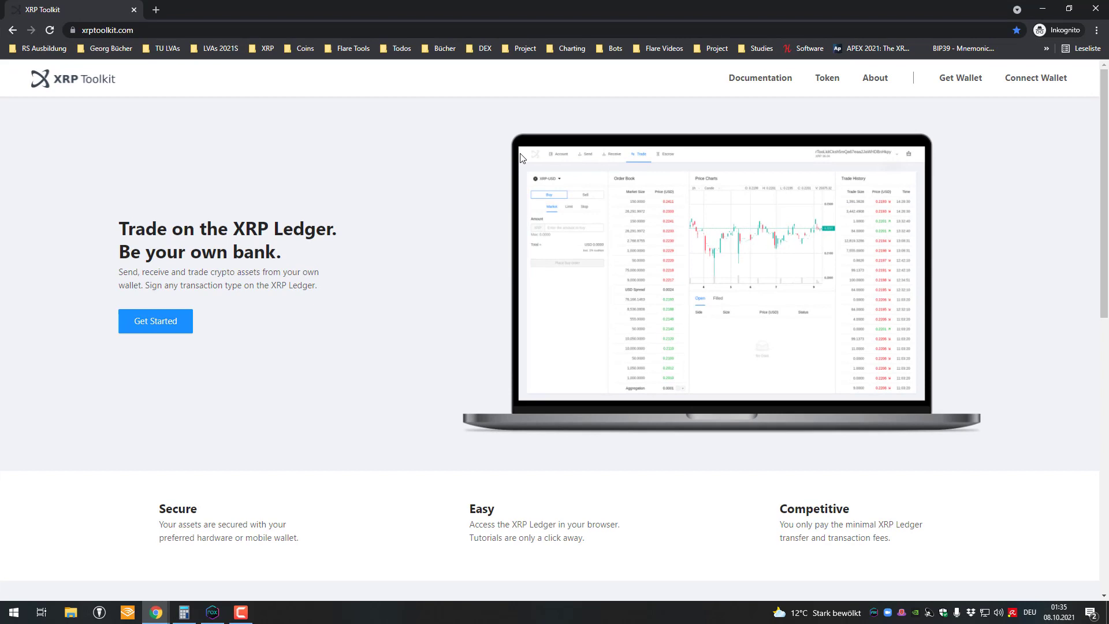
left_click(151, 322)
left_click(483, 212)
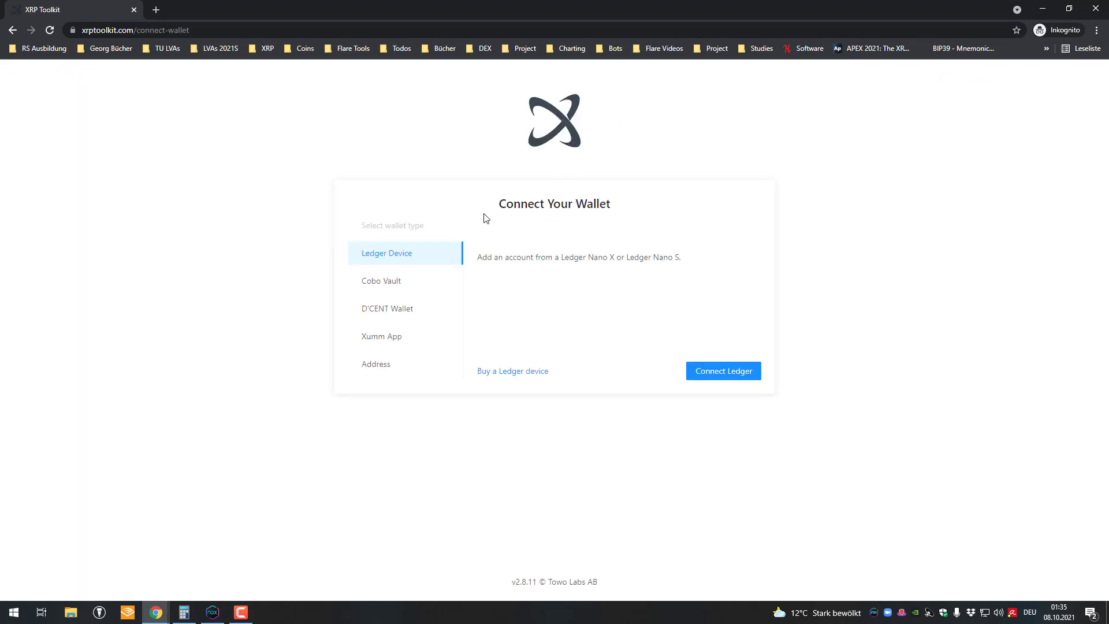
left_click(388, 342)
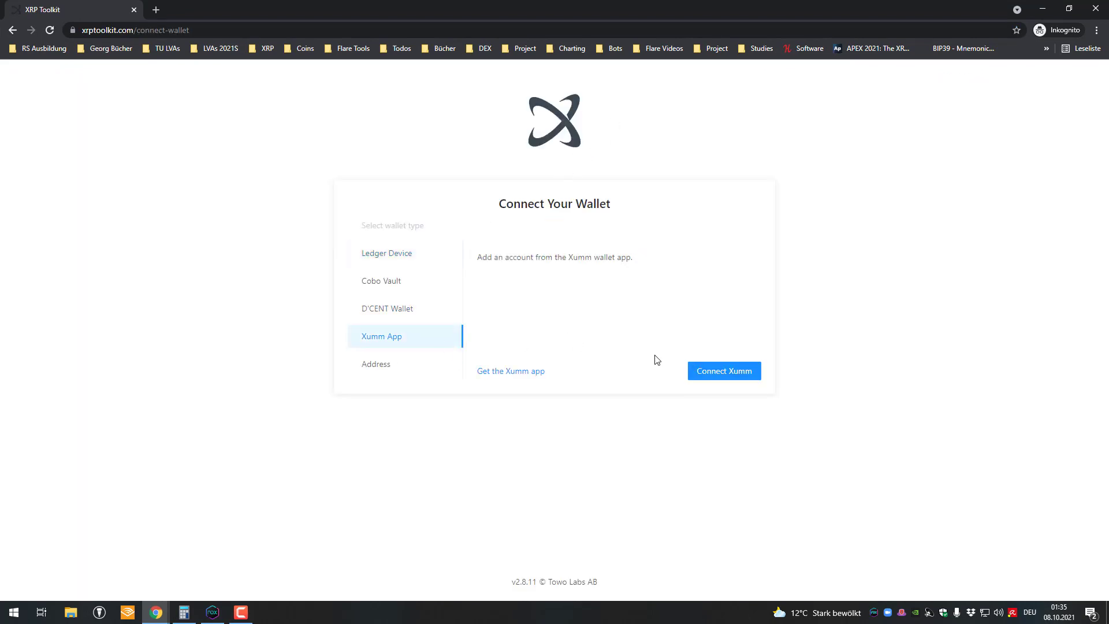
left_click(692, 376)
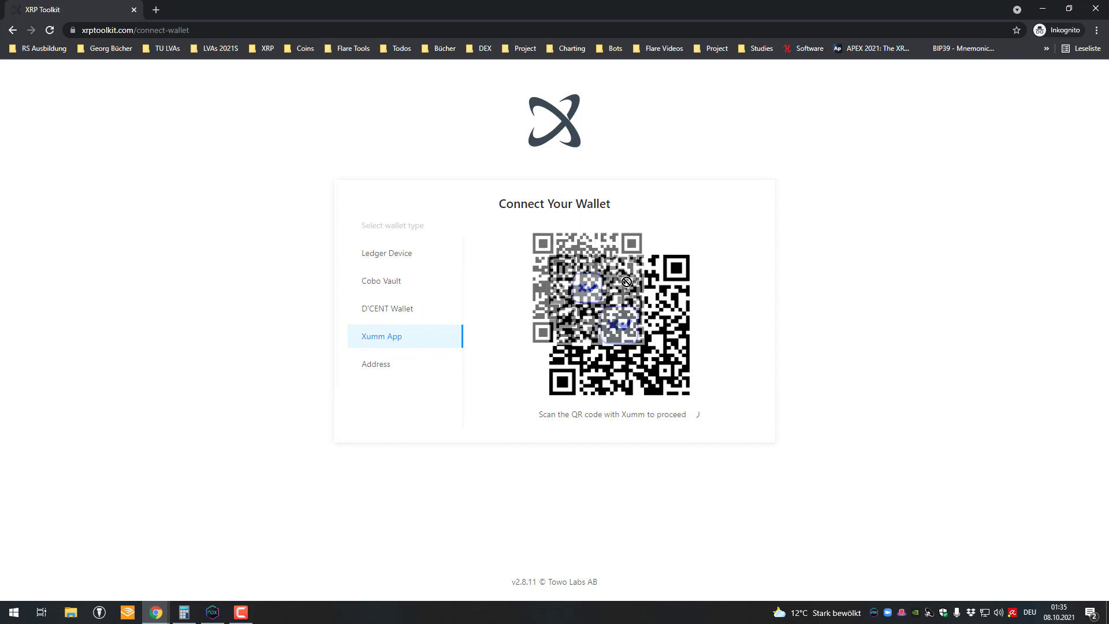
left_click_drag(528, 7, 1011, 9)
key("alt+Tab")
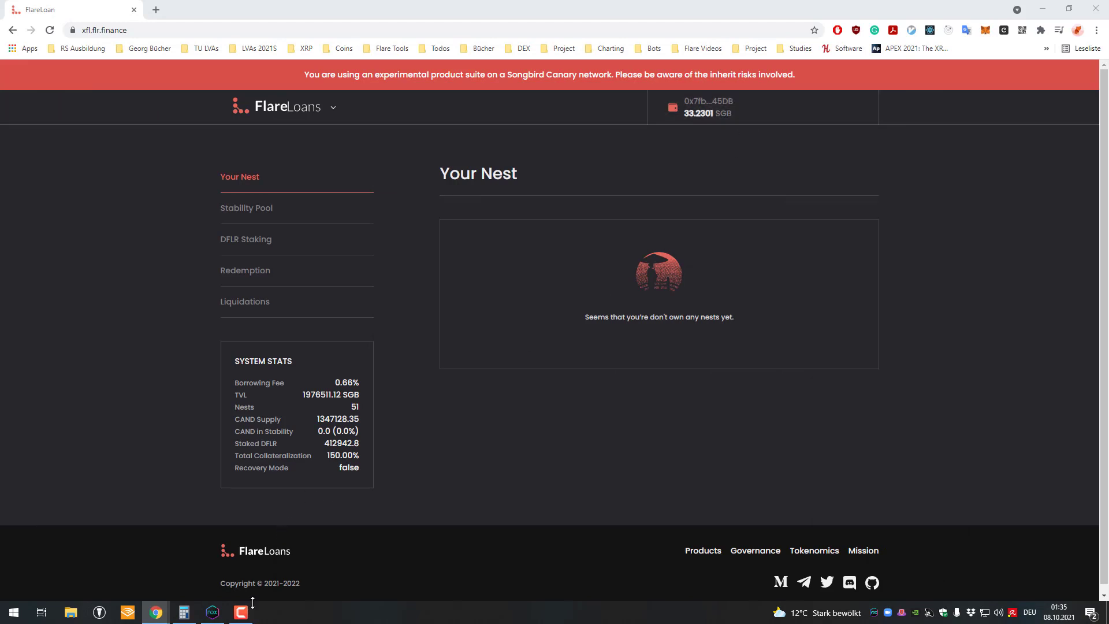
Step: Select the FlareLoans address in Chrome, then bring the Bifrost Wallet emulator back in front
left_click(212, 613)
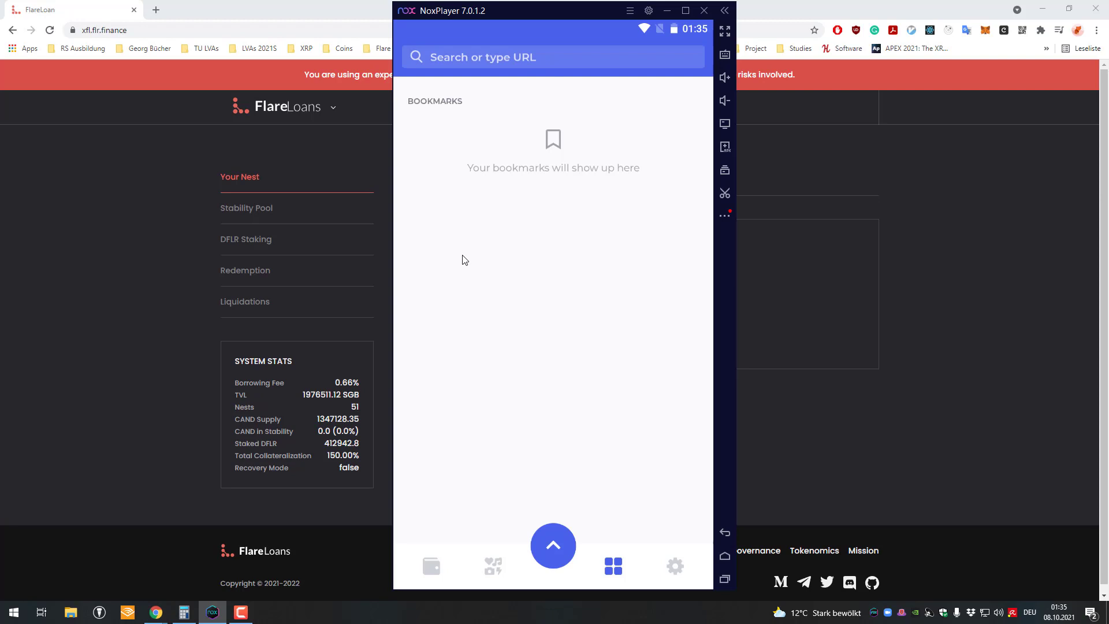
left_click(144, 193)
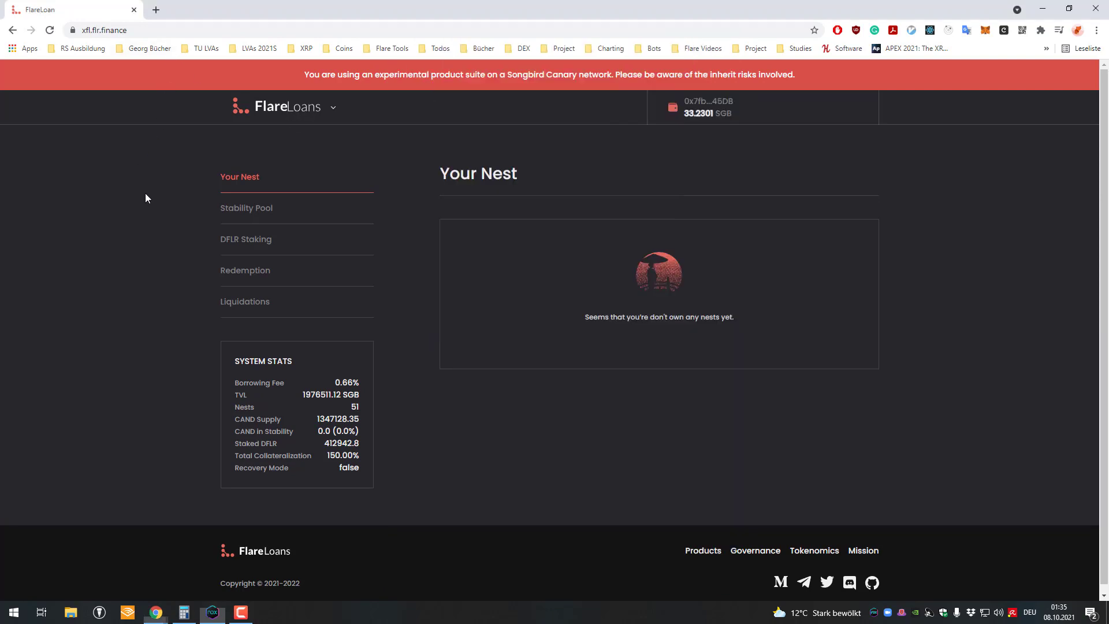
left_click(163, 31)
left_click(164, 31)
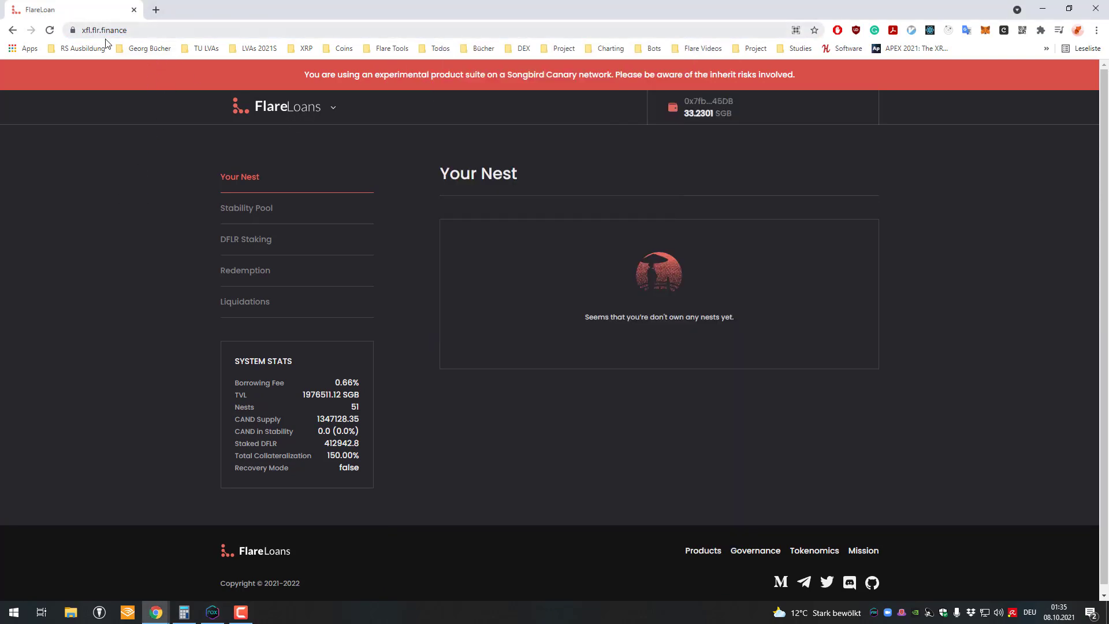
left_click(241, 613)
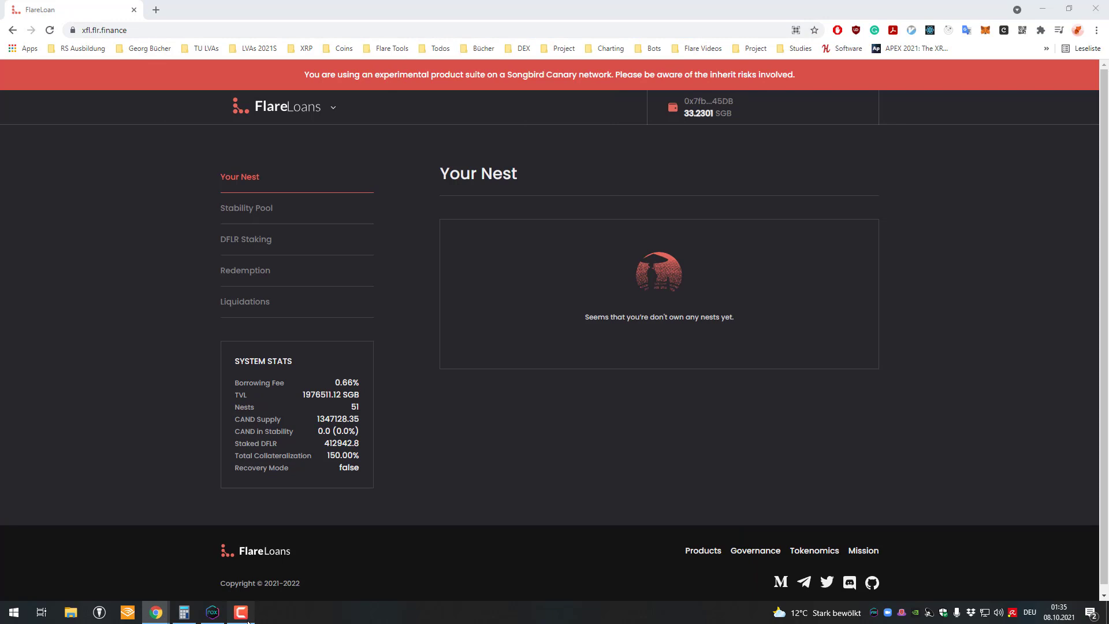
left_click(213, 614)
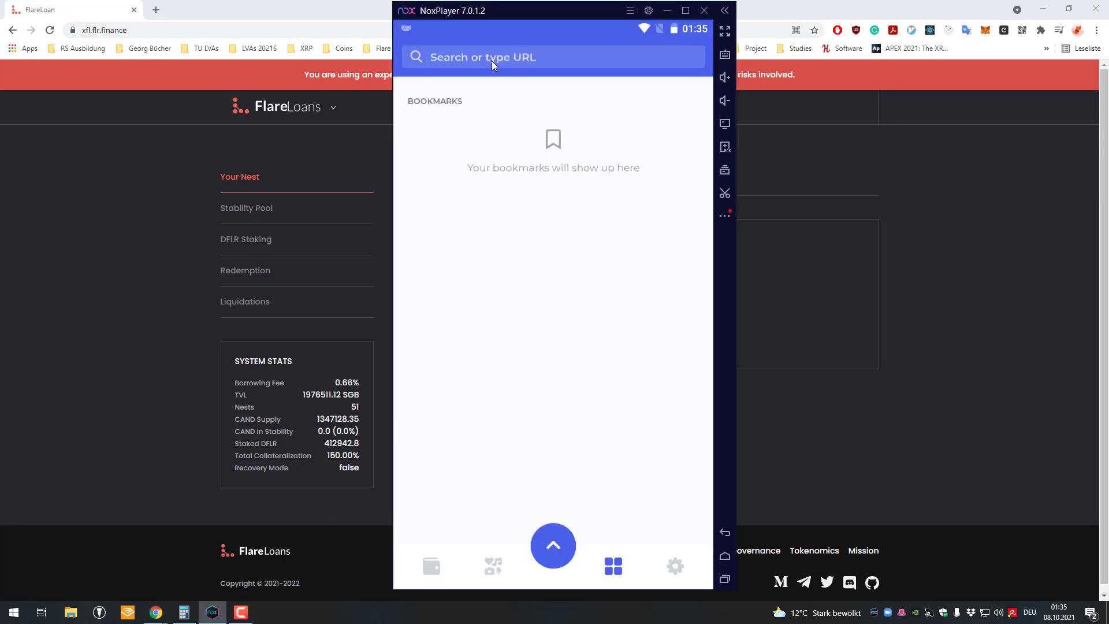
Step: Load xfl.flr.finance in the wallet browser and switch it to the Songbird network
type("xfl.flr.finance")
key("Return")
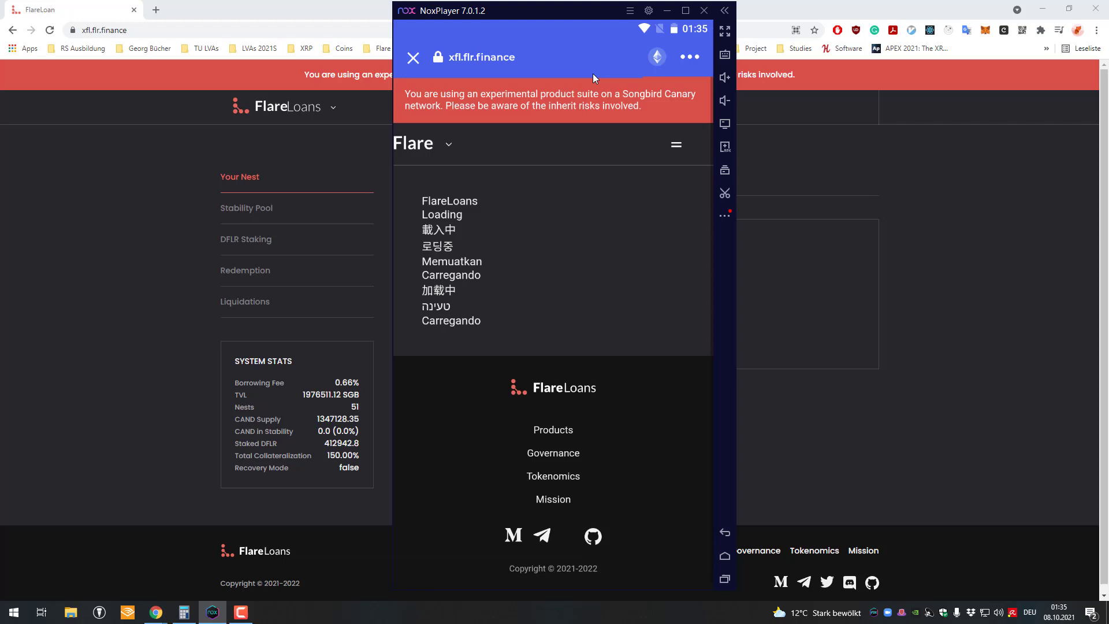
left_click(658, 57)
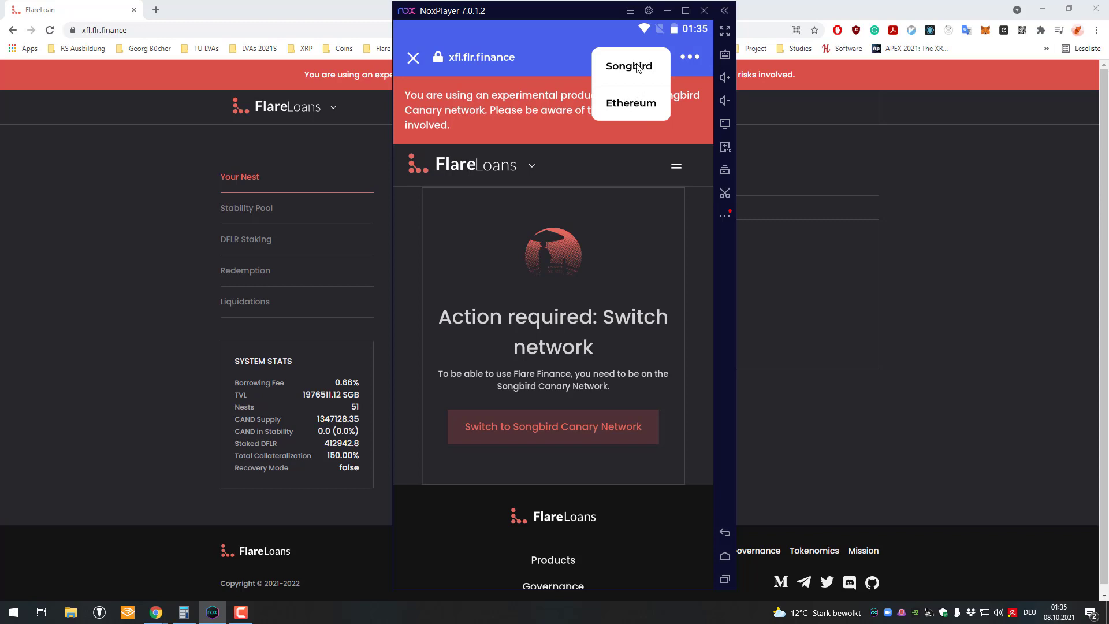
left_click(637, 62)
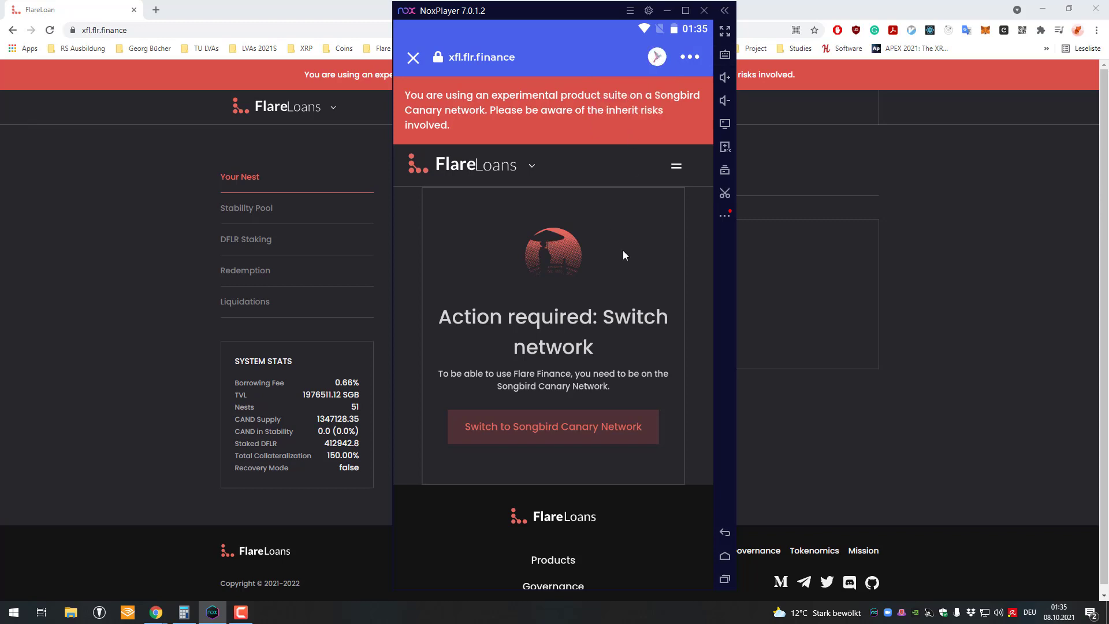
left_click(584, 433)
Step: Try Connect your Wallet from the FlareLoans menu, which reports No Wallet Detected
left_click(676, 168)
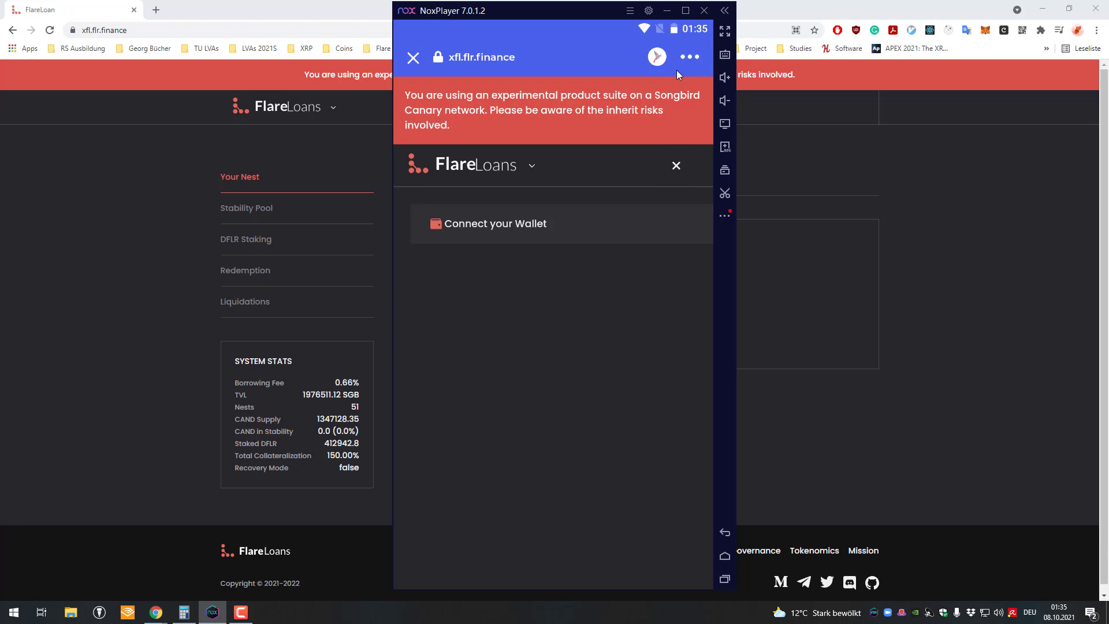
left_click(542, 224)
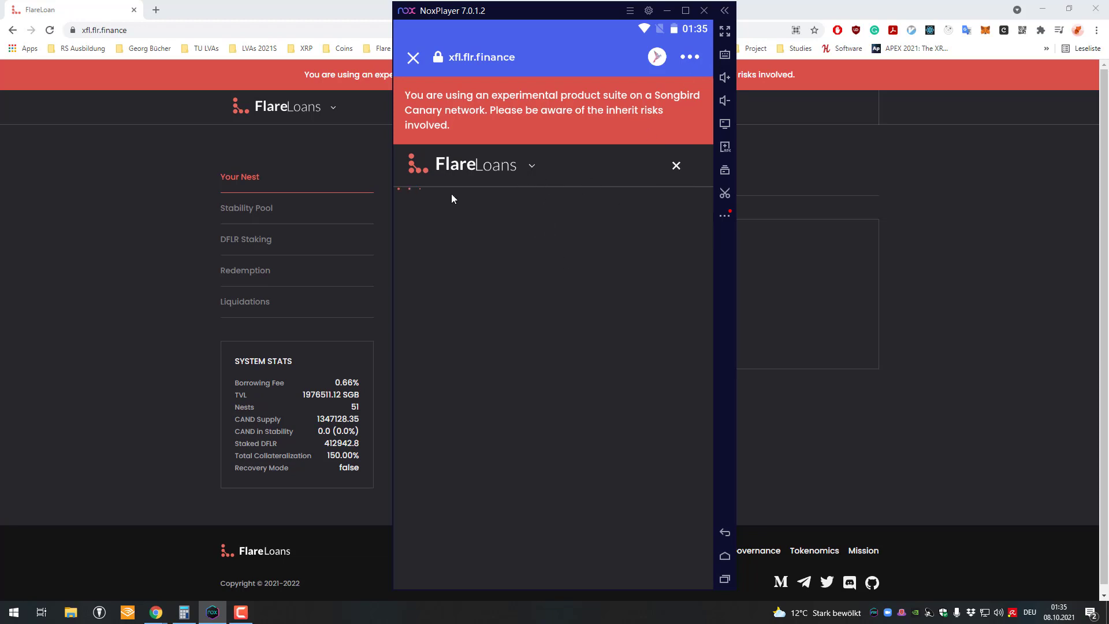
left_click_drag(522, 12, 741, 27)
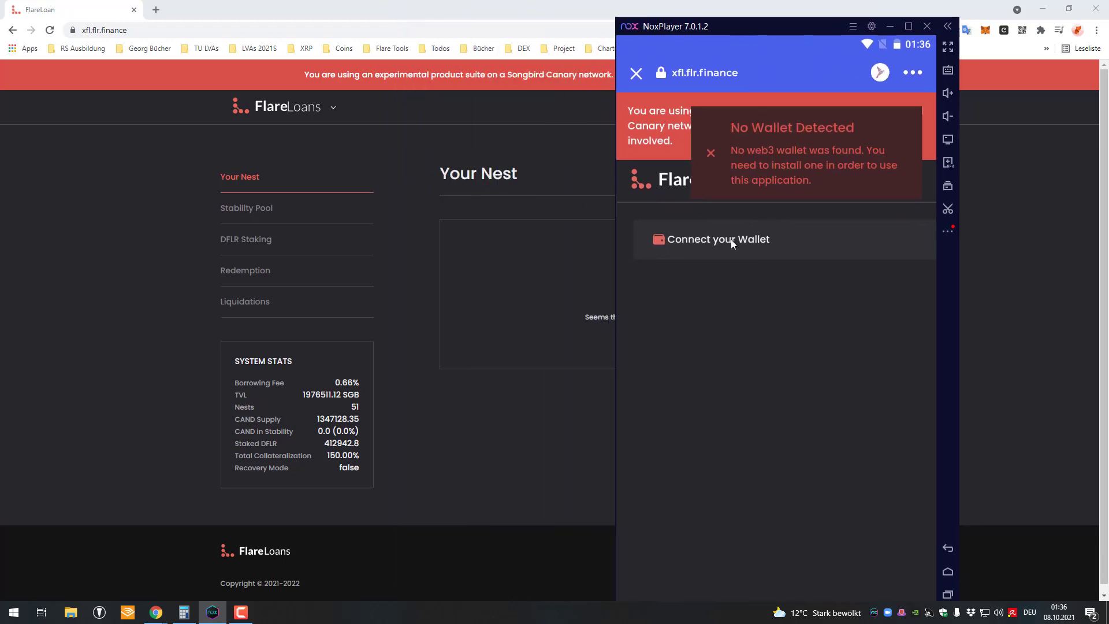
left_click(730, 239)
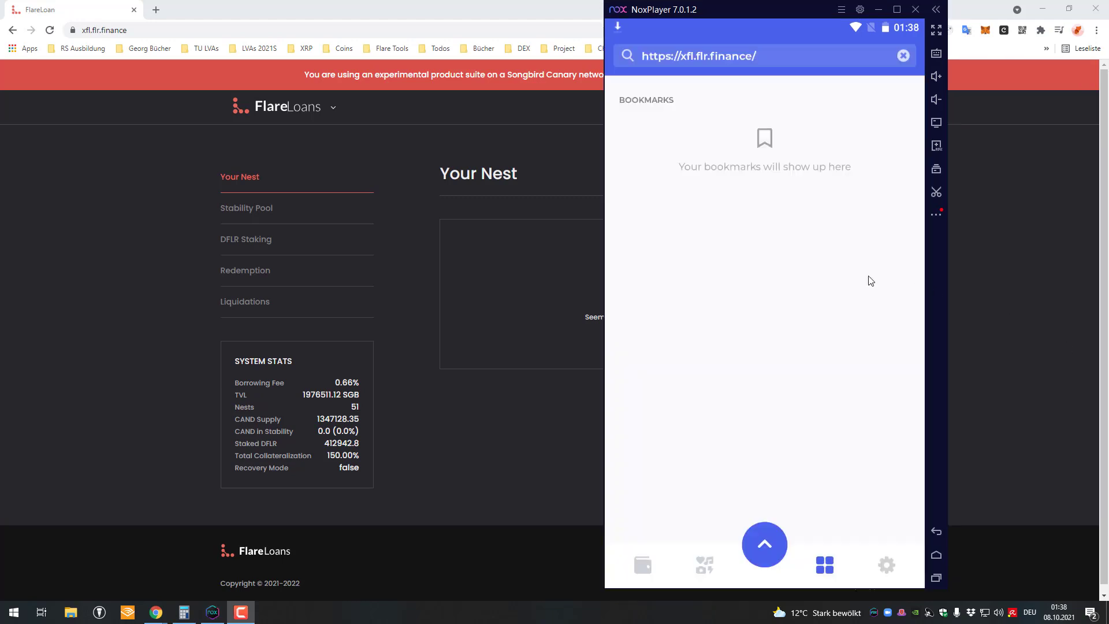
Step: Reload xfl.flr.finance and approve connecting the Songbird Network account to it
left_click(788, 61)
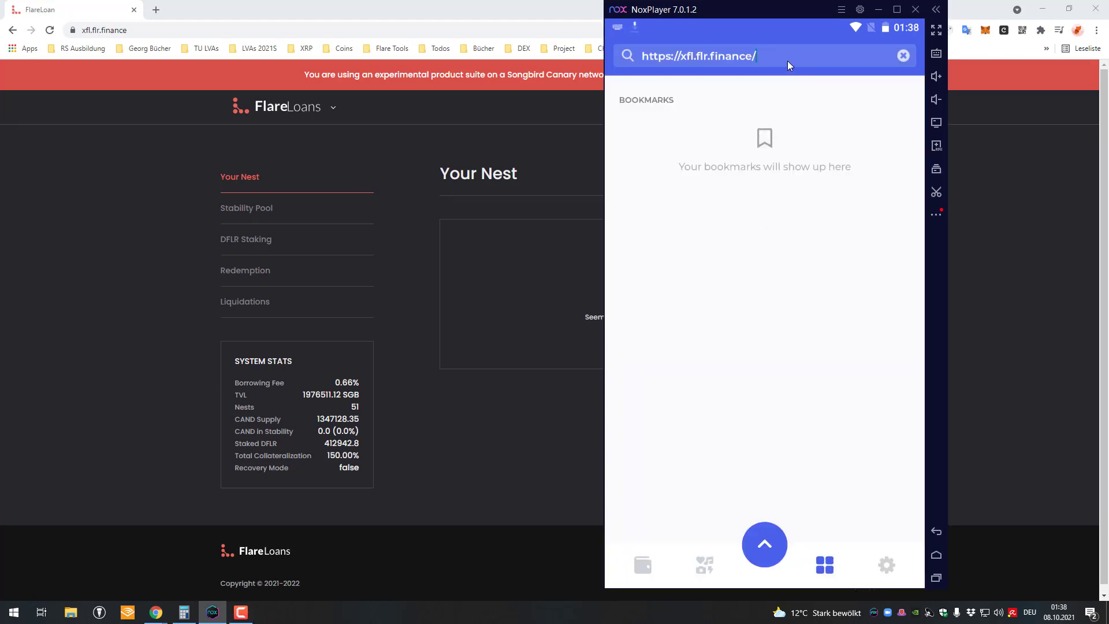
key("Return")
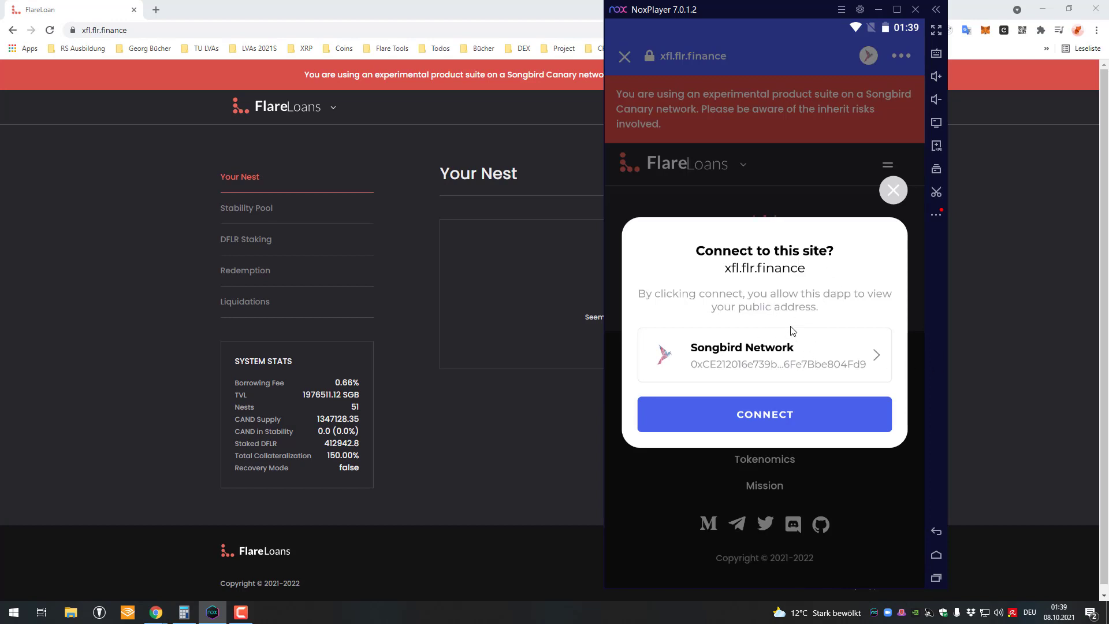
left_click(718, 364)
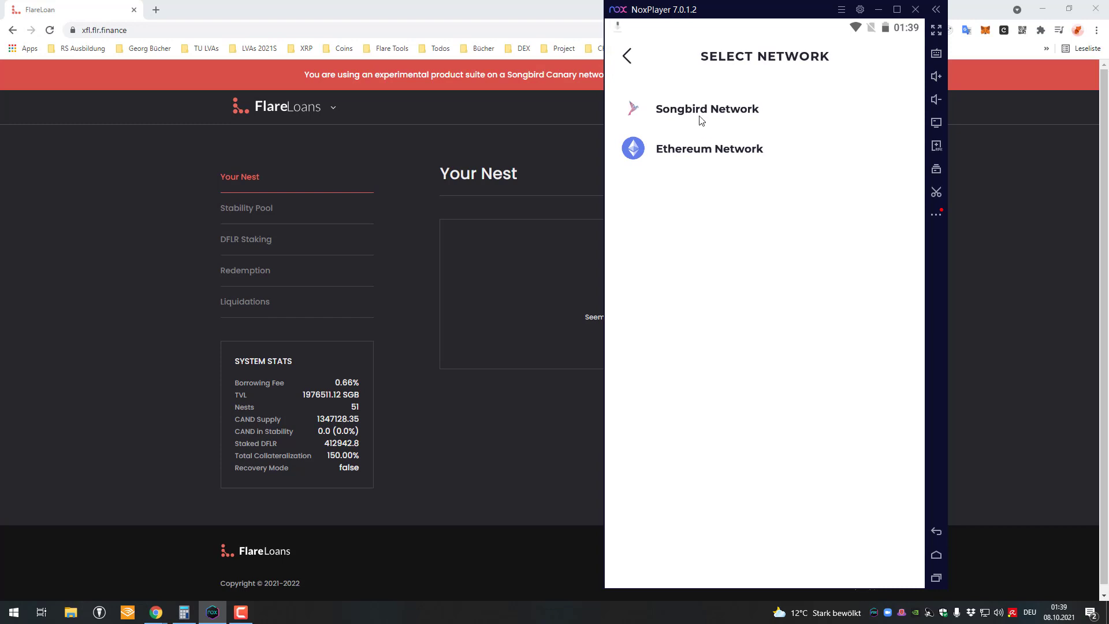
left_click(700, 109)
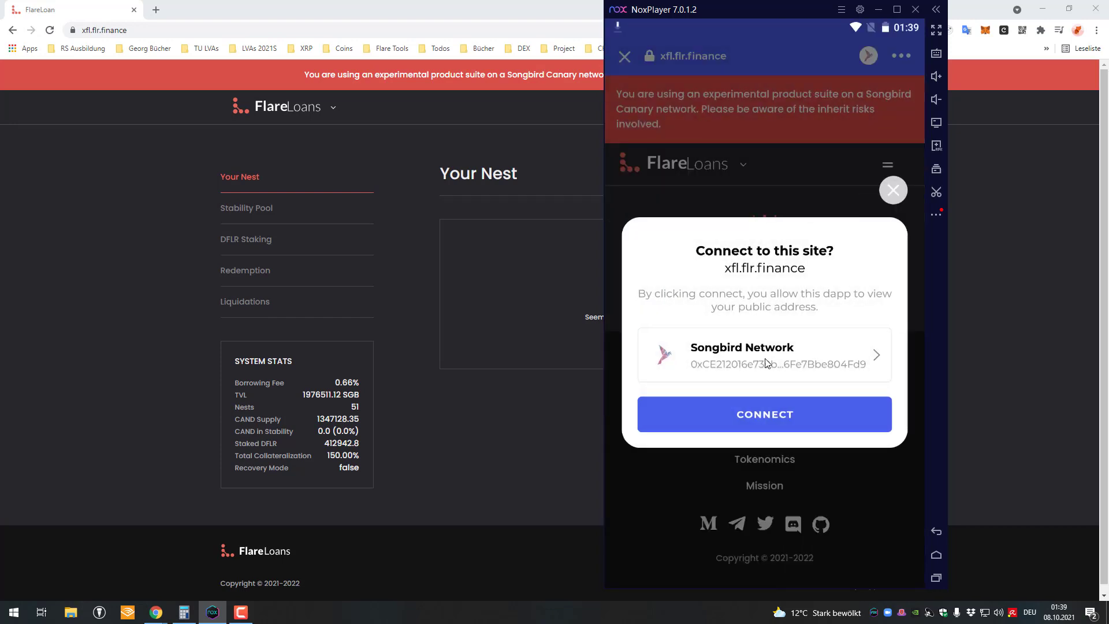
left_click(770, 416)
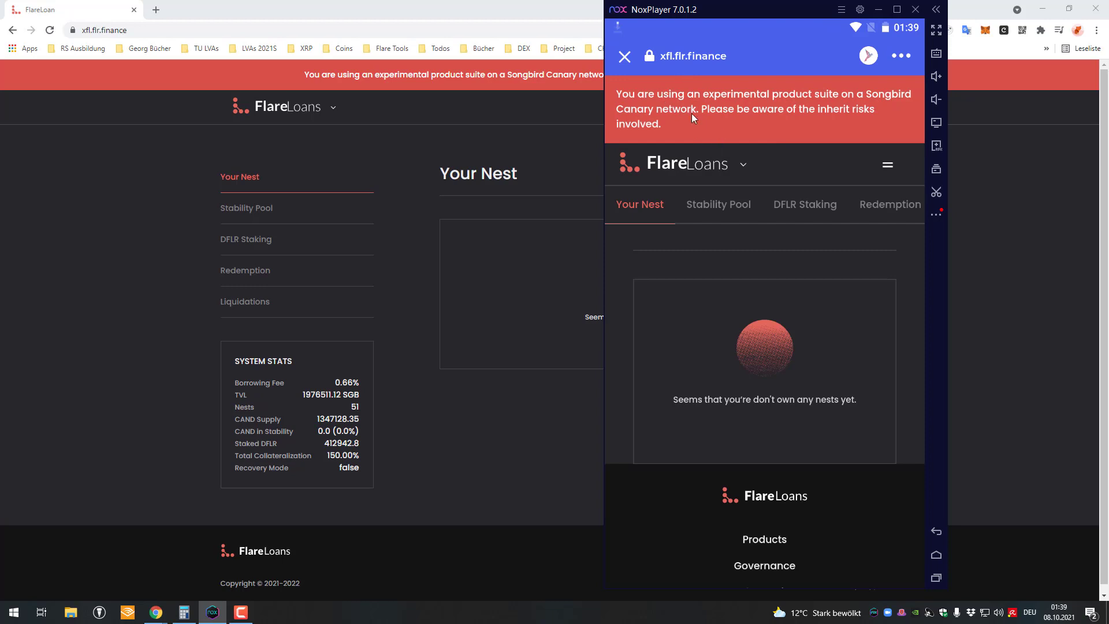
key("alt+Tab")
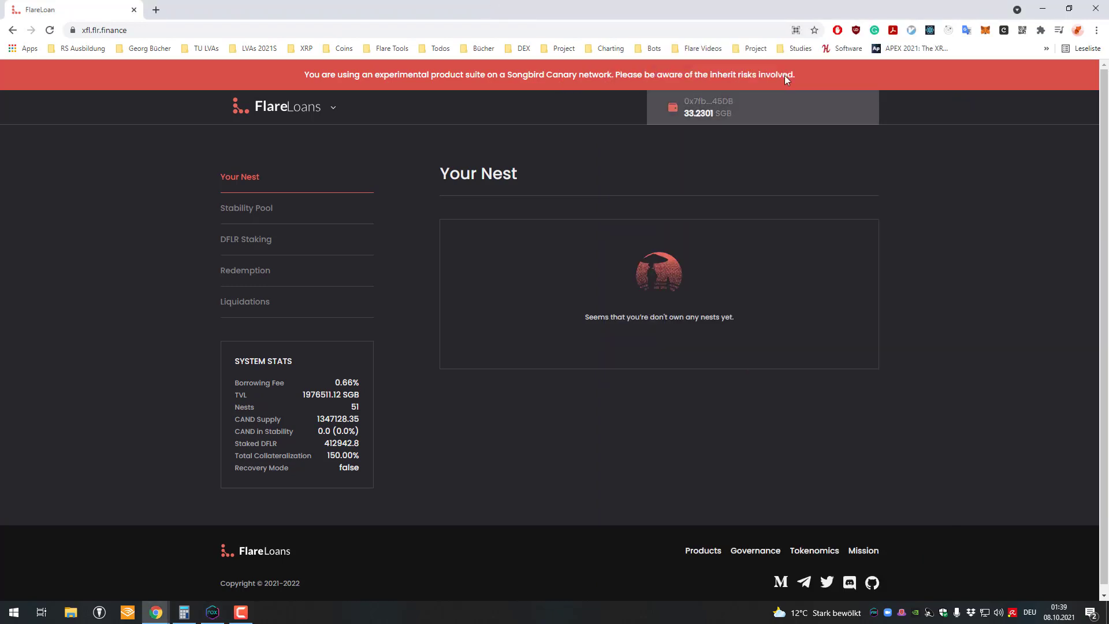
left_click(854, 119)
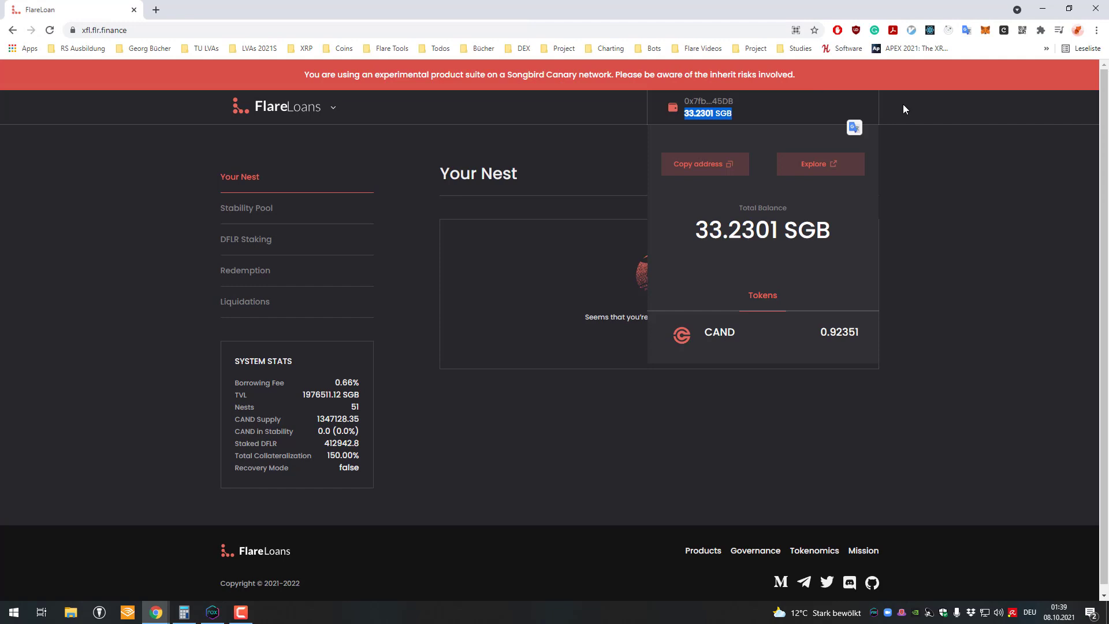
left_click(850, 111)
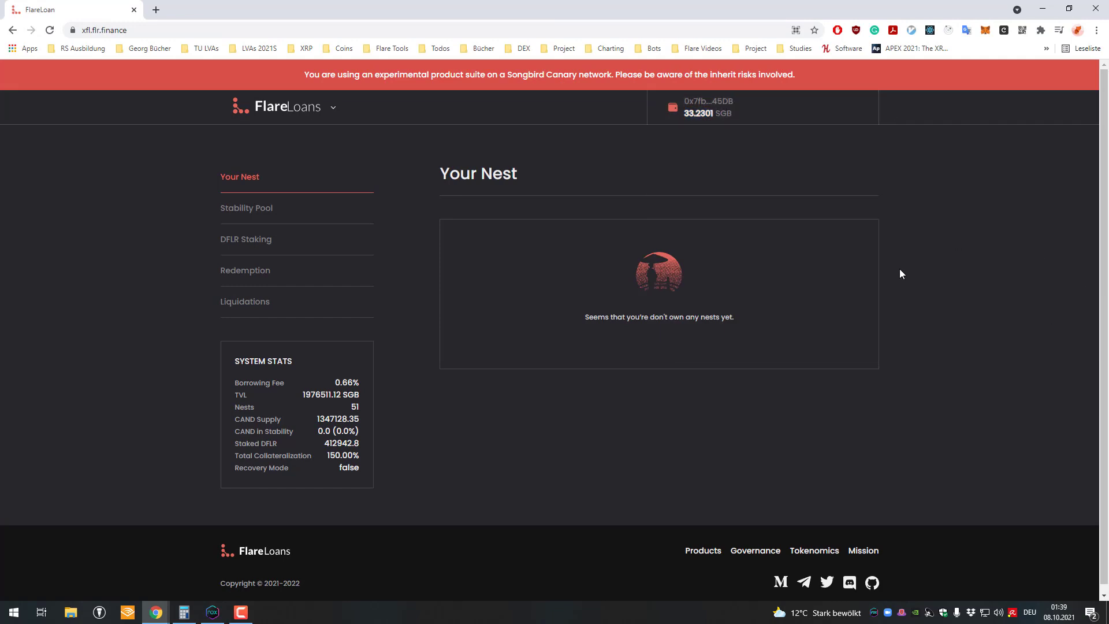
left_click(272, 209)
Step: Check FlareLoans' Stability Pool stats, then return to the empty Your Nest tab
left_click(213, 612)
scroll(797, 277, "down", 3)
scroll(751, 242, "up", 3)
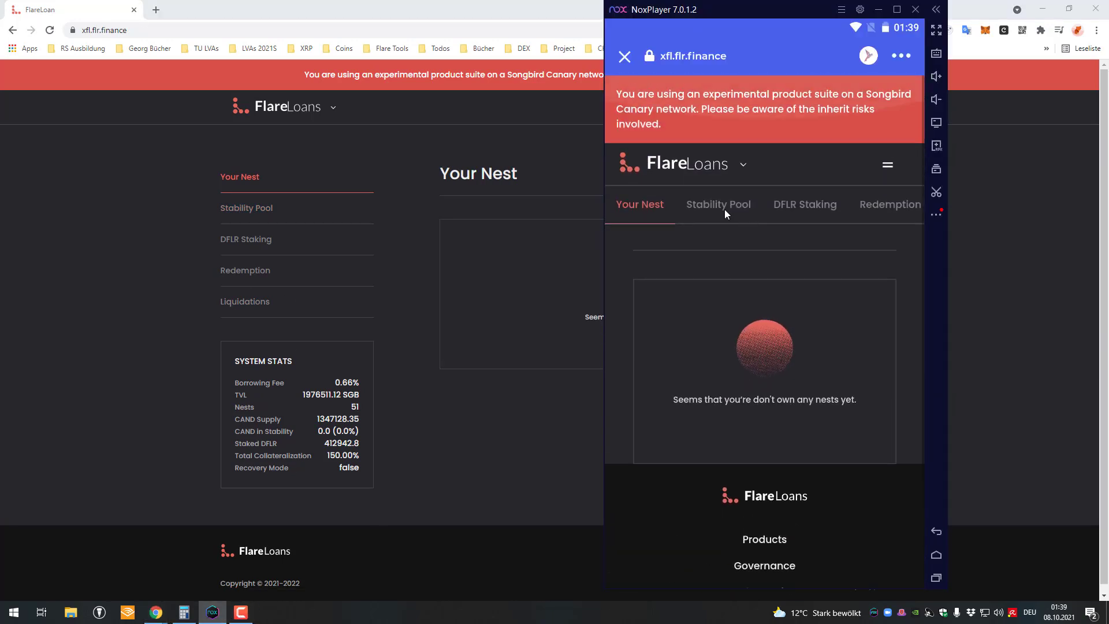
left_click(727, 196)
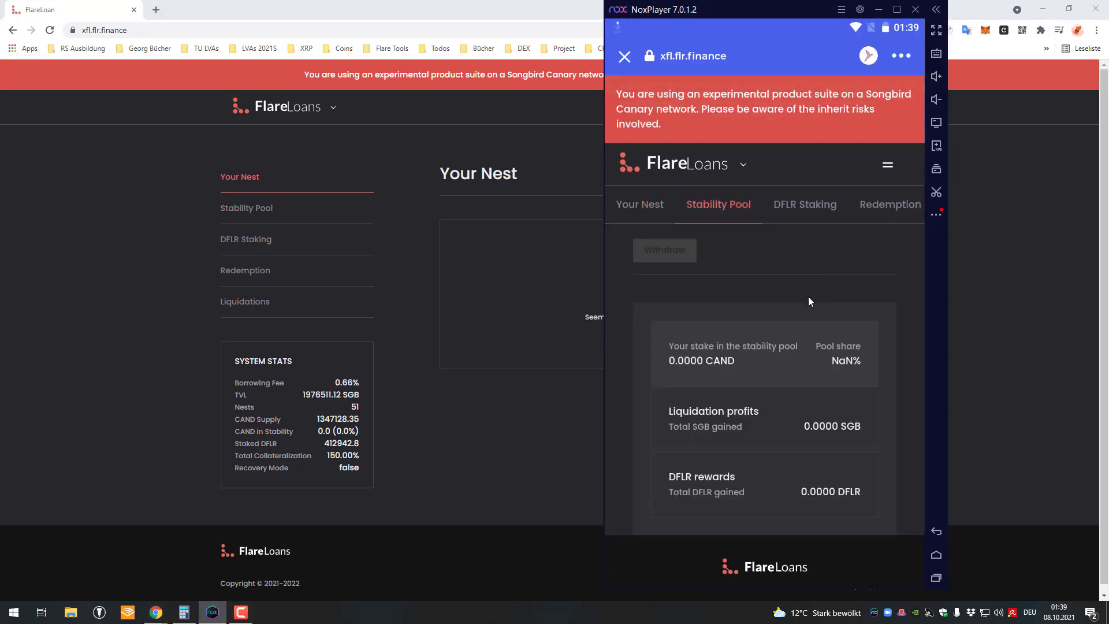
scroll(816, 324, "down", 3)
scroll(801, 303, "up", 3)
left_click(657, 203)
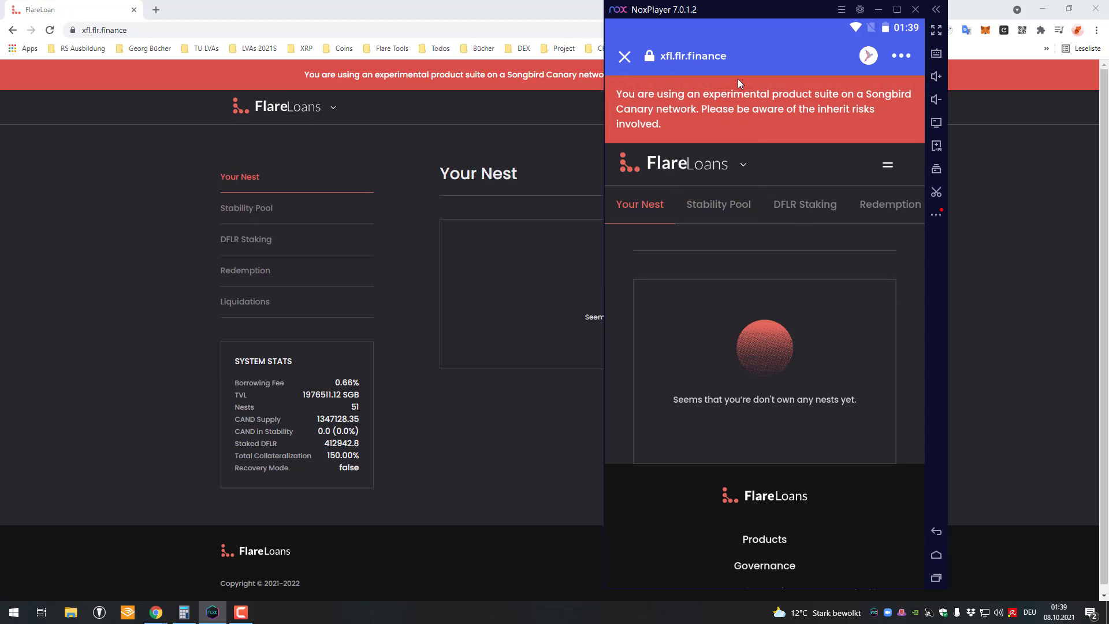
left_click_drag(770, 10, 765, 9)
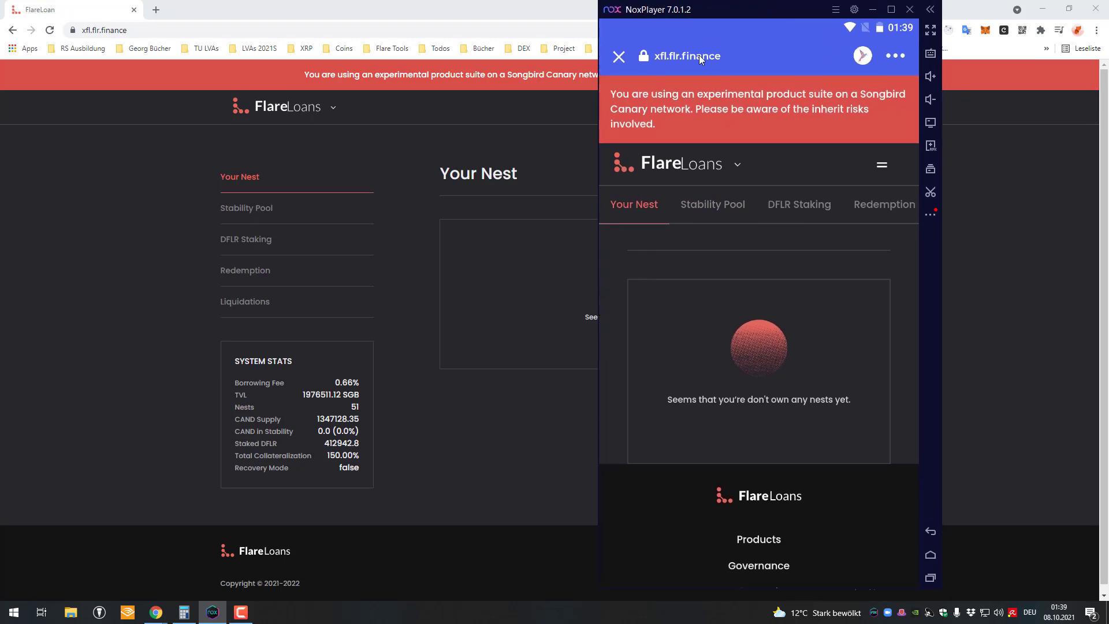
Step: Bookmark FlareLoans, then reopen it from the bookmark and approve the wallet connection
left_click(892, 55)
left_click(850, 213)
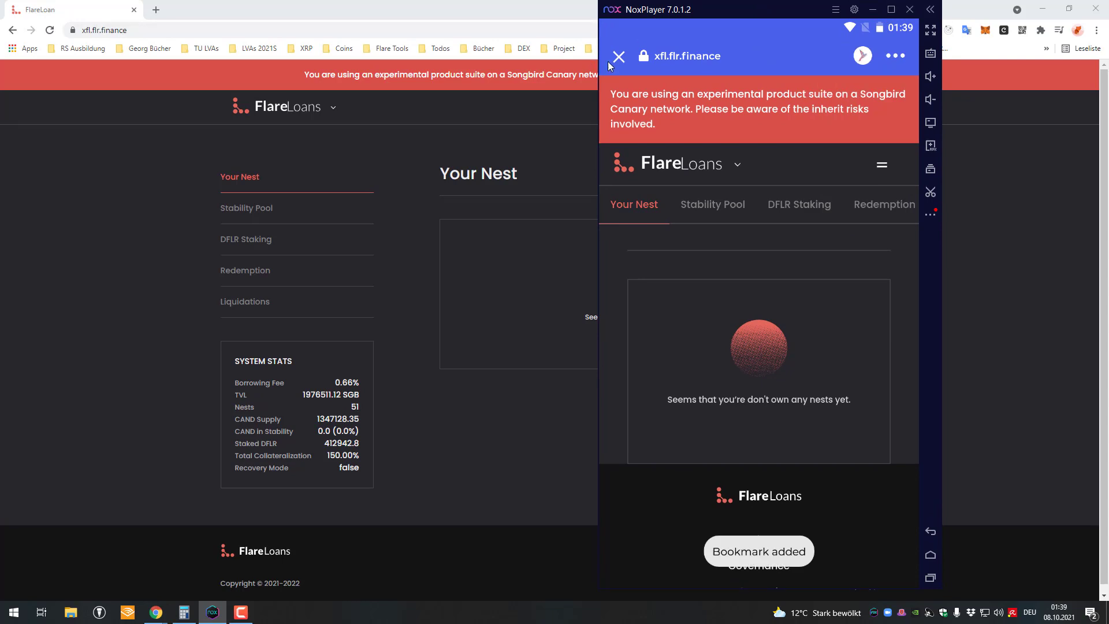
left_click(623, 55)
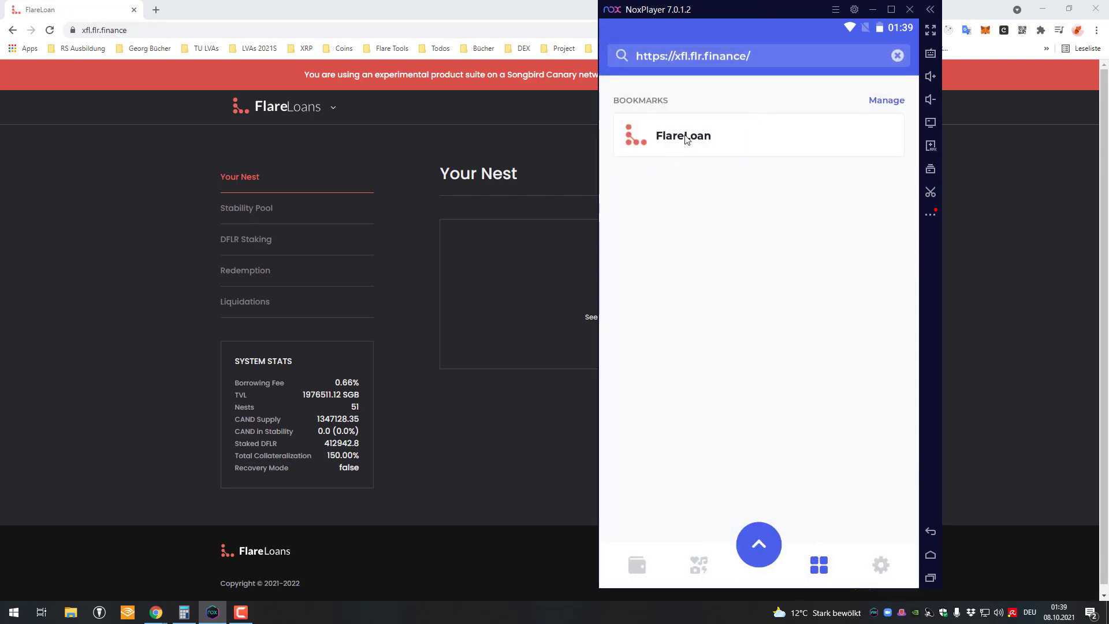
left_click(714, 137)
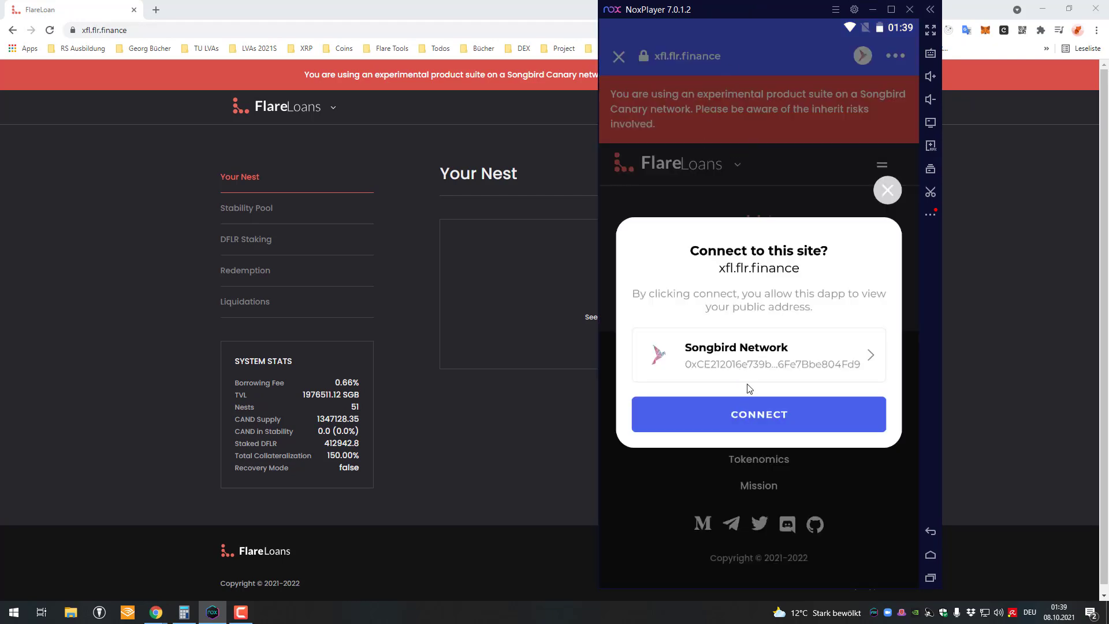
left_click(852, 414)
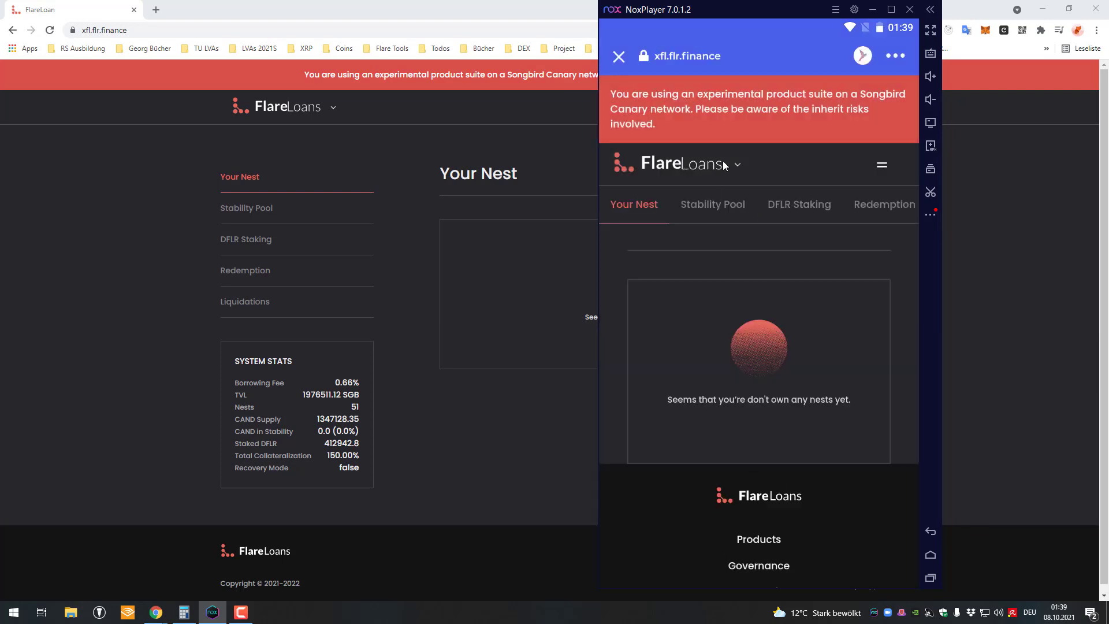
Step: Switch to FlareX, connect the wallet, bookmark it, and reopen the bookmark connected
left_click(712, 164)
left_click(688, 213)
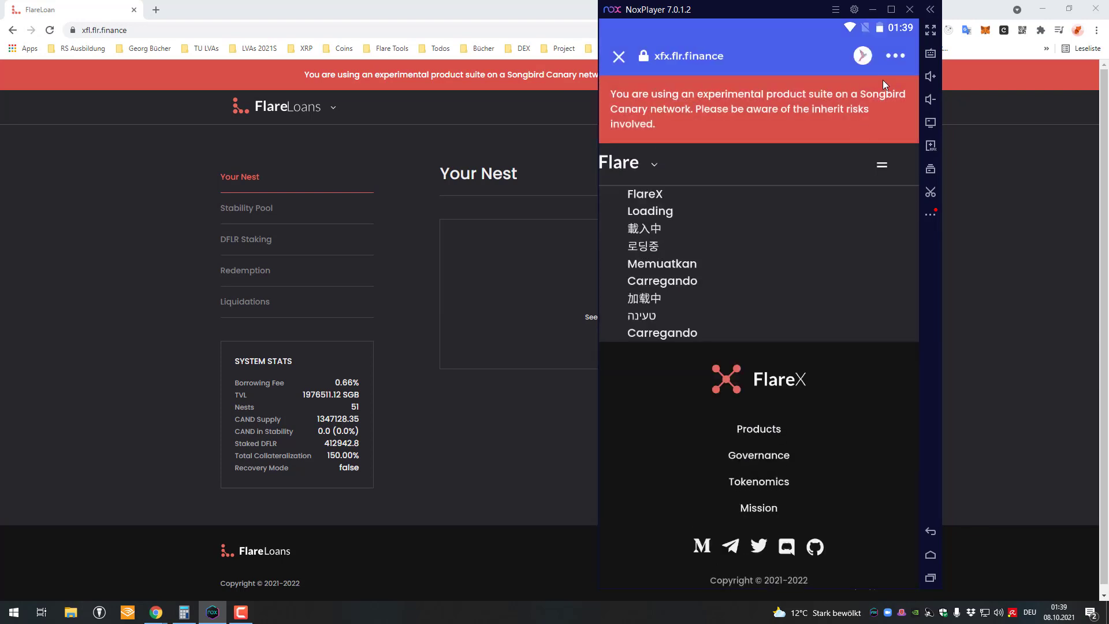
left_click(785, 414)
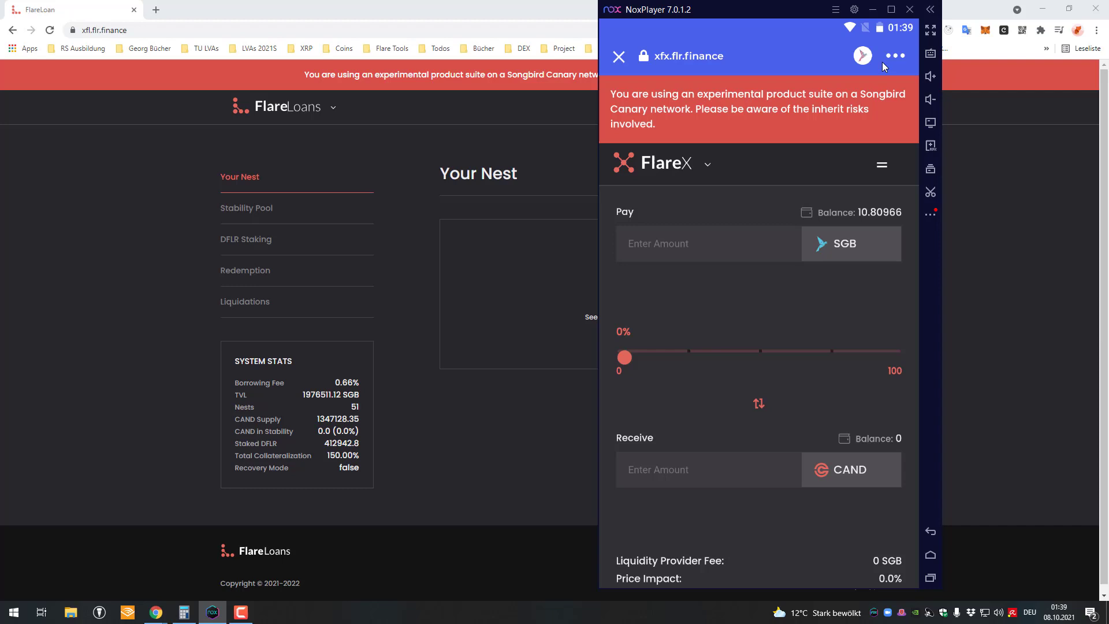
left_click(888, 54)
left_click(847, 208)
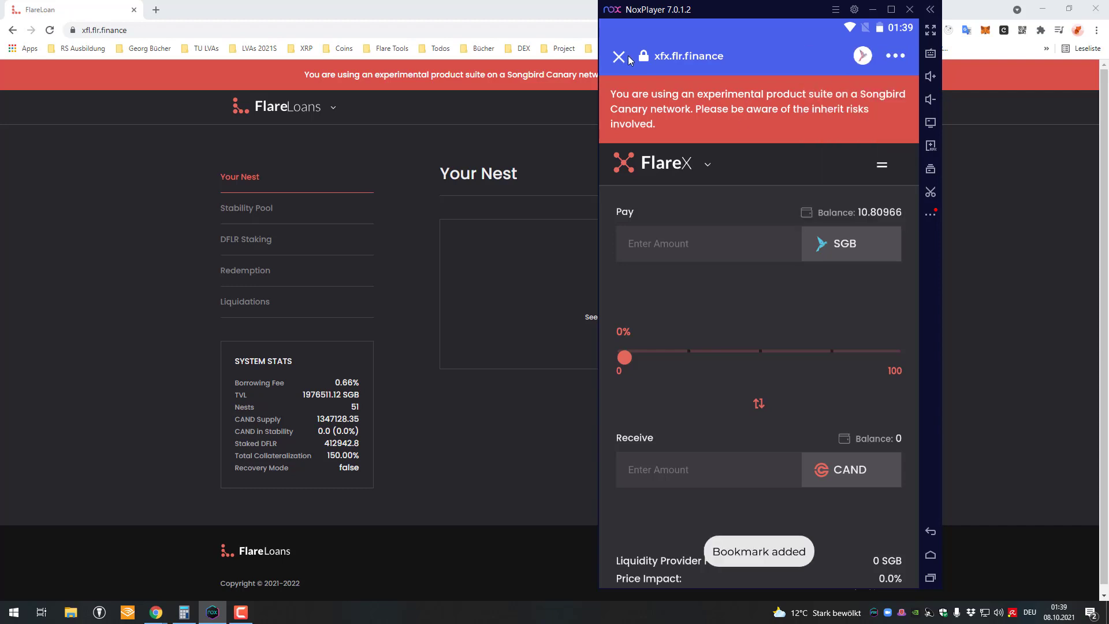
left_click(626, 57)
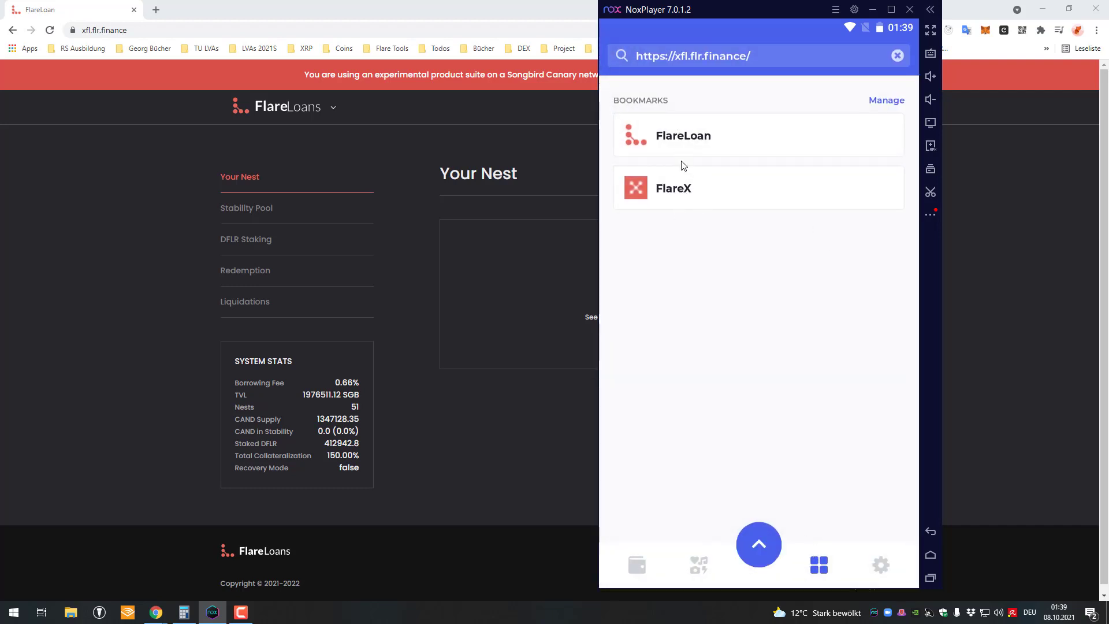
left_click(701, 190)
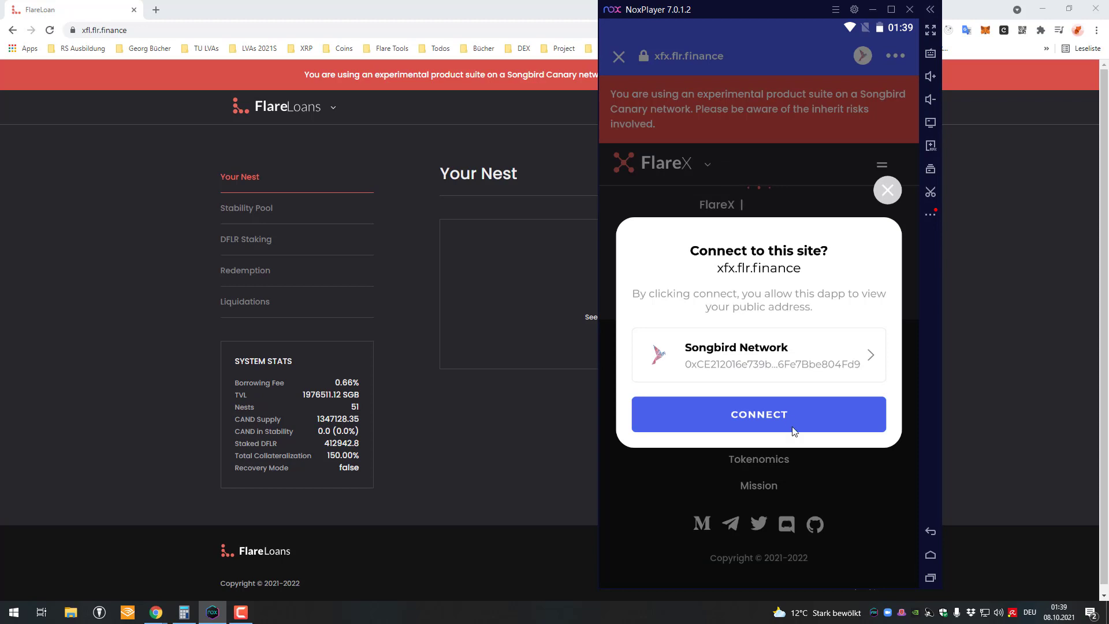
left_click(793, 417)
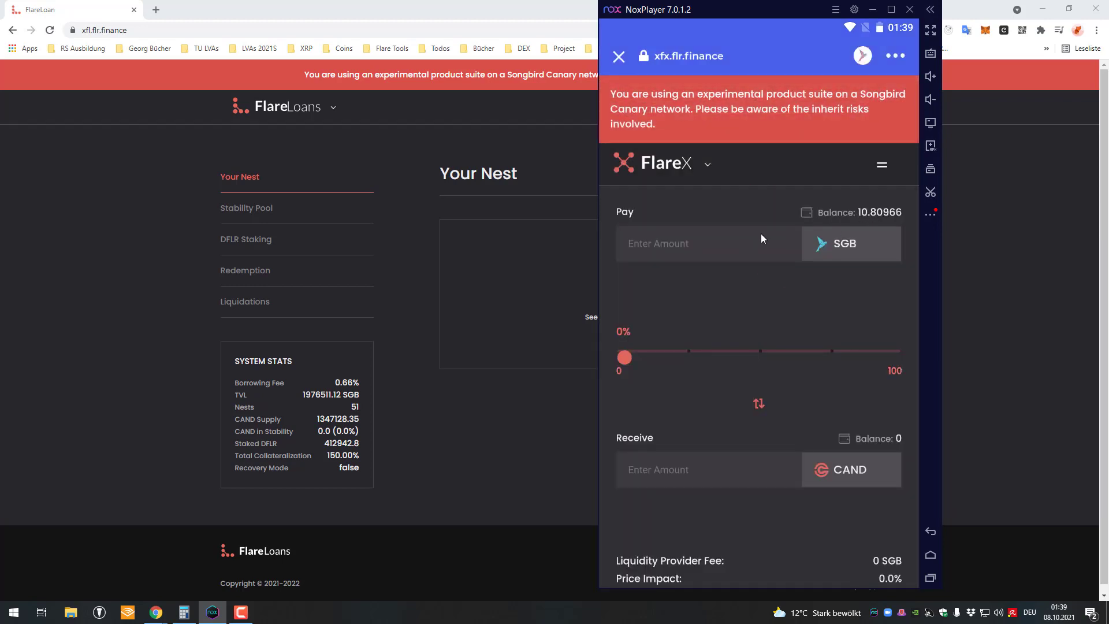
Step: Enter 6 SGB as the amount to pay on the FlareX swap page
left_click(794, 234)
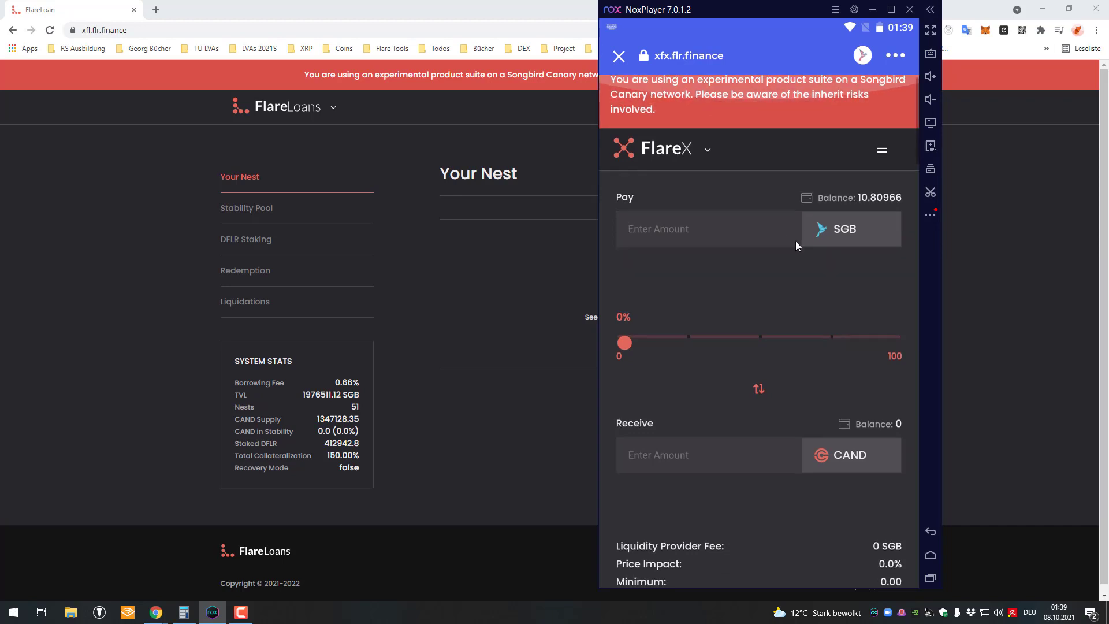
left_click(876, 171)
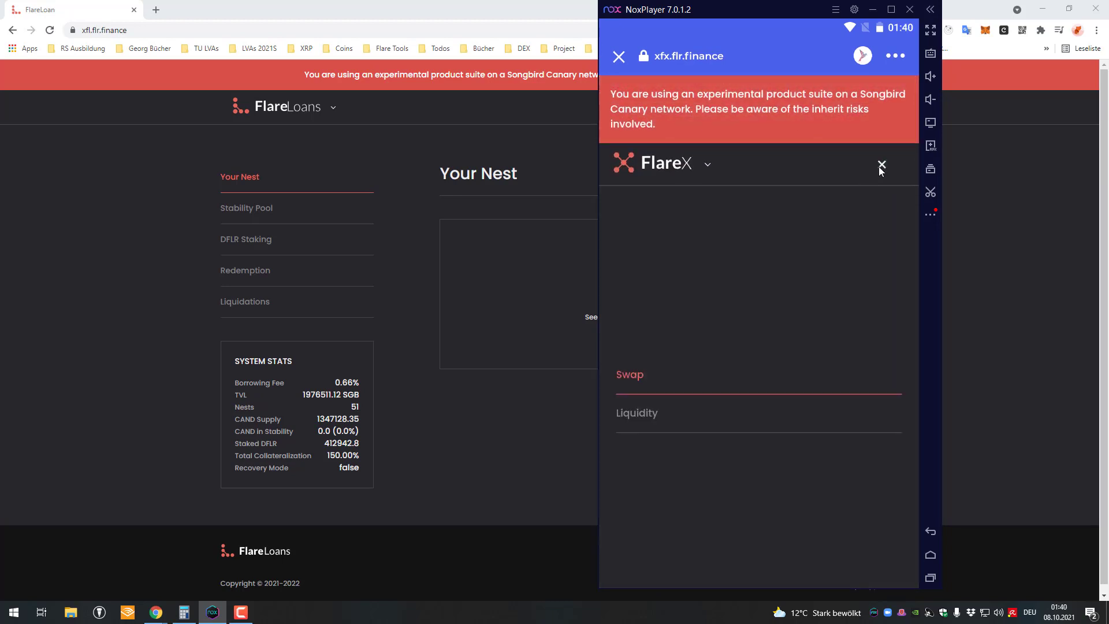
left_click(878, 167)
left_click(879, 166)
left_click(890, 167)
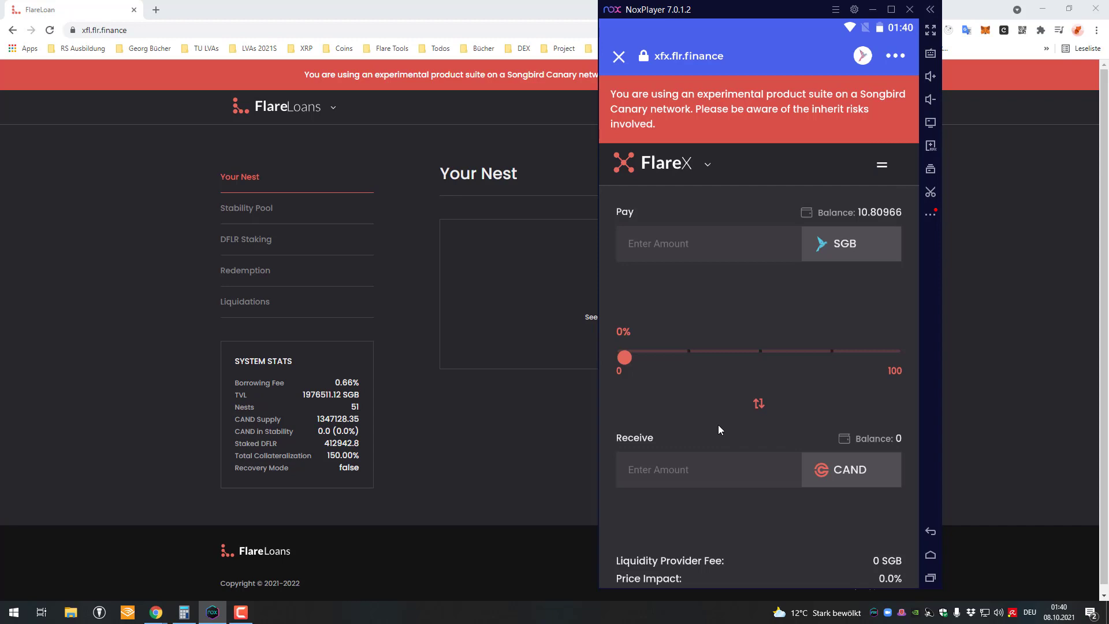
scroll(721, 423, "down", 2)
scroll(824, 277, "up", 2)
left_click(739, 243)
type("10")
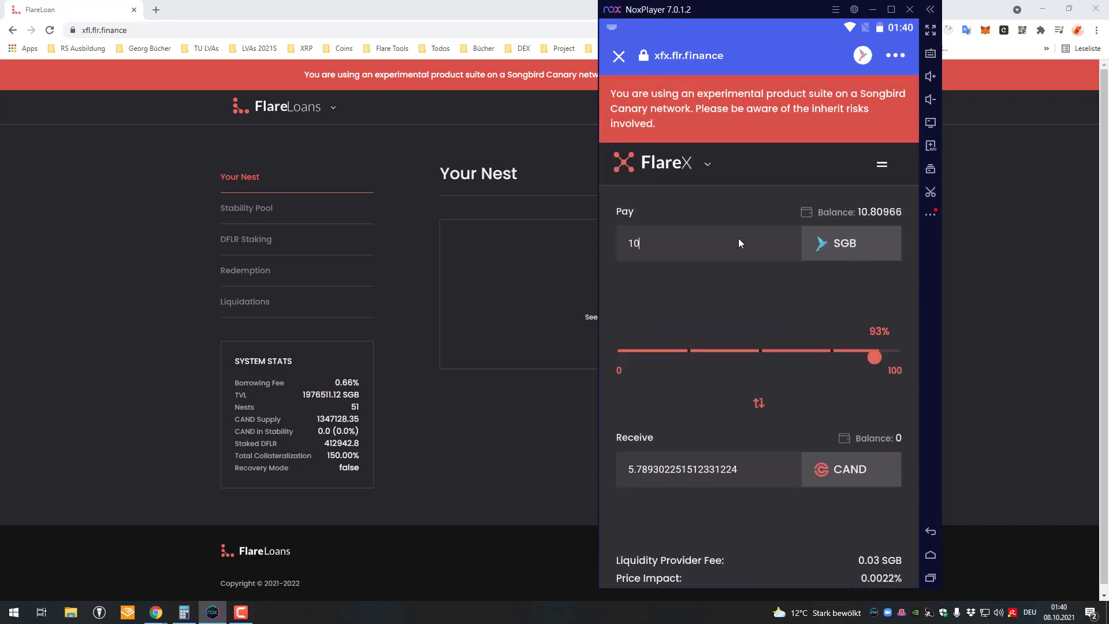
key("BackSpace")
key("BackSpace")
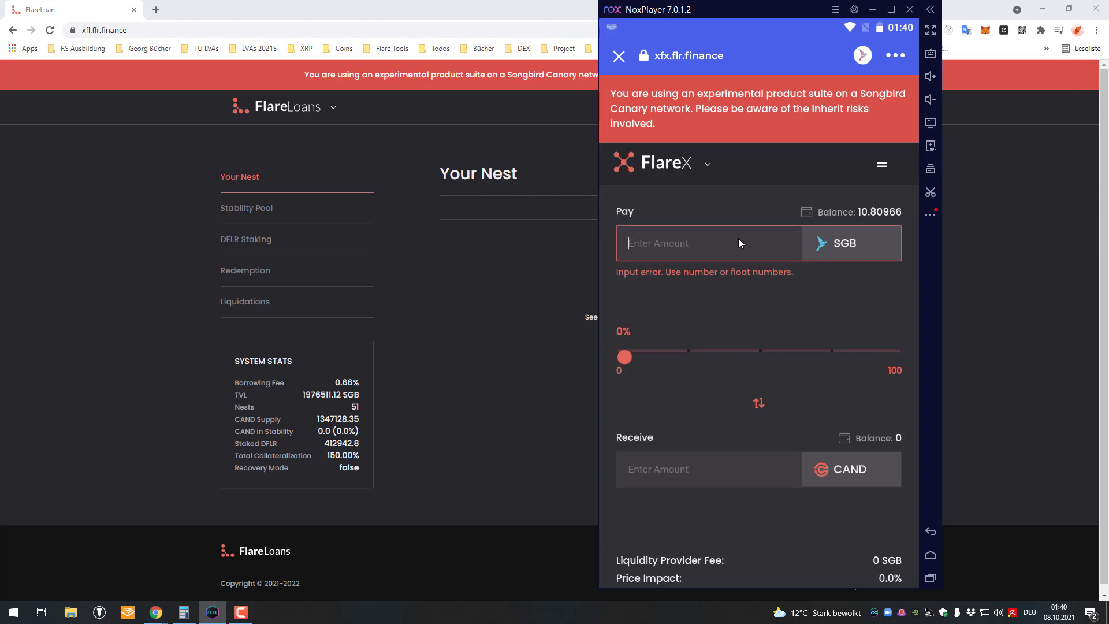
type("6")
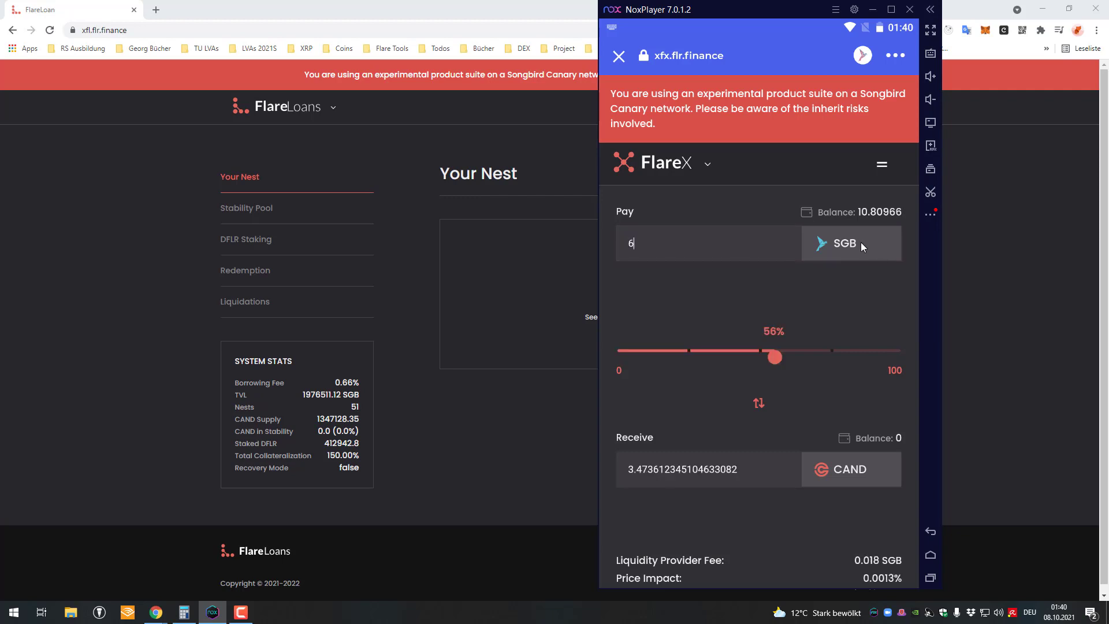
scroll(845, 361, "down", 3)
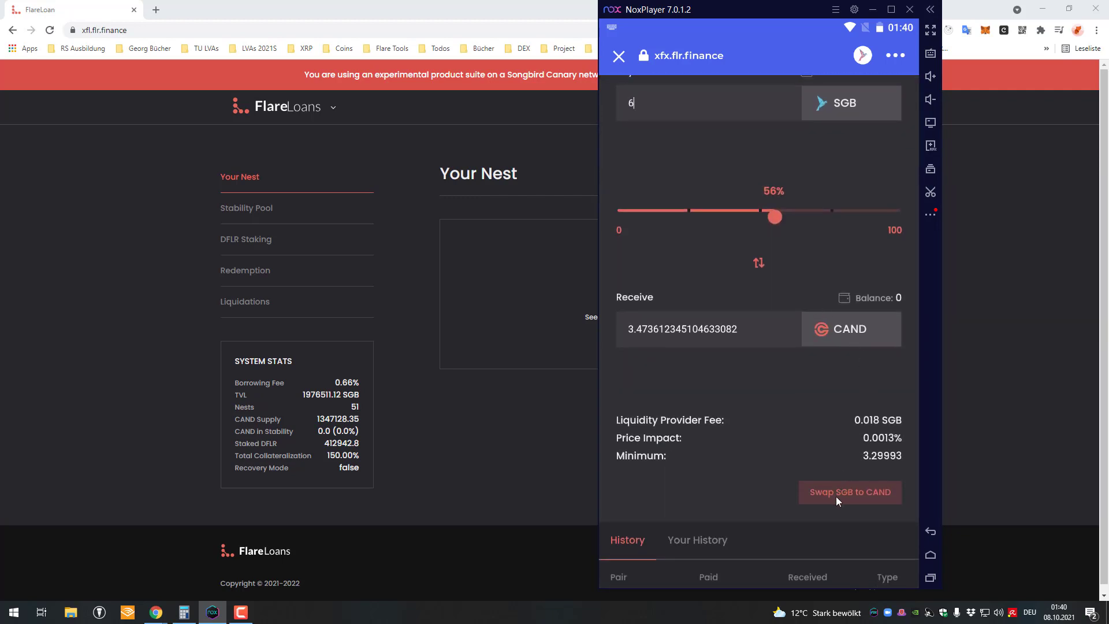
Step: Submit the 6 SGB-to-CAND swap, confirm it with the wallet PIN, and close the notice
left_click(847, 497)
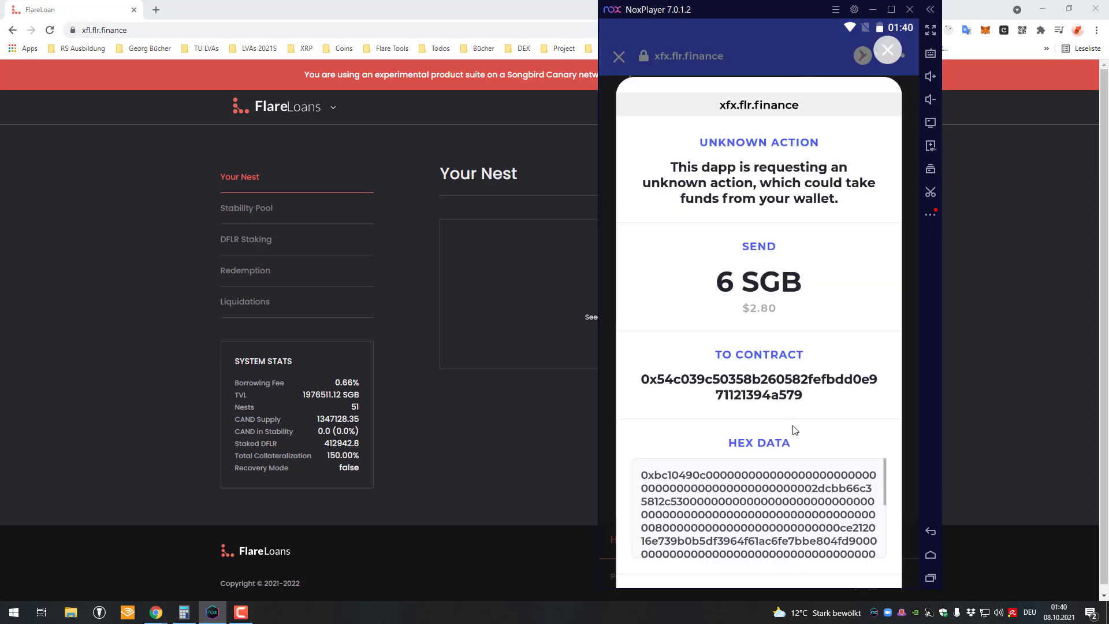
scroll(798, 414, "down", 2)
left_click(813, 556)
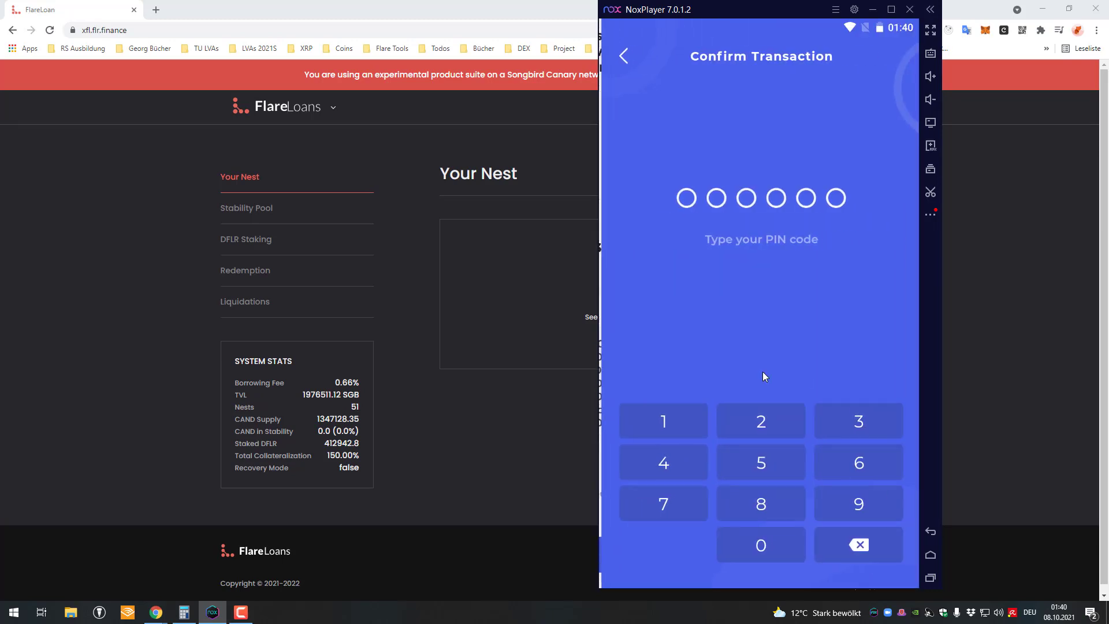
left_click(660, 427)
left_click(759, 421)
left_click(891, 428)
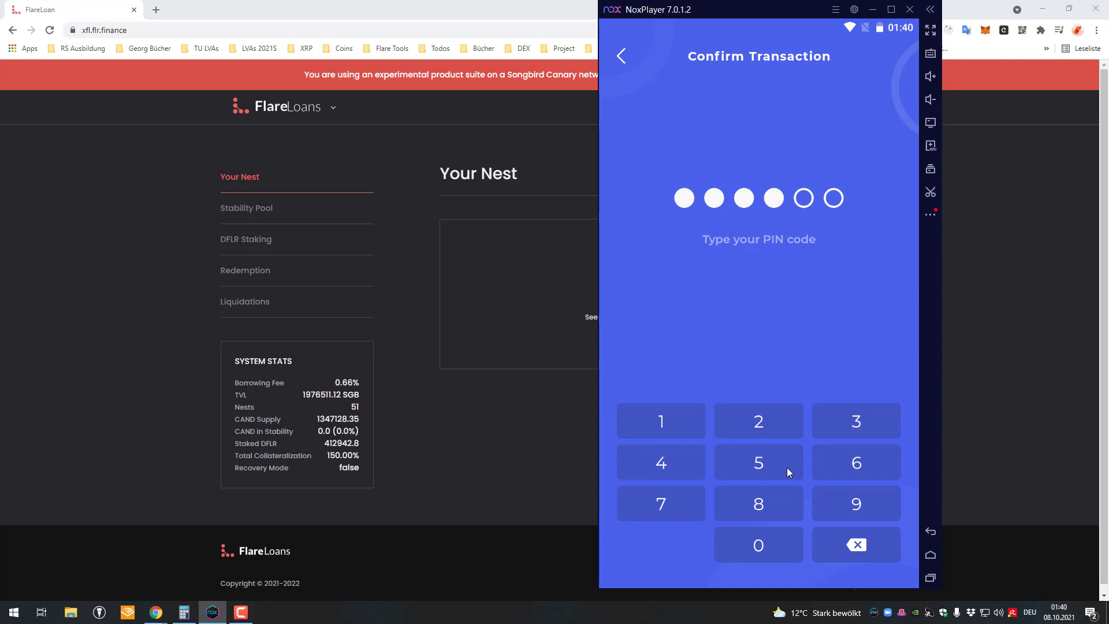
left_click(744, 474)
left_click(867, 473)
left_click(867, 472)
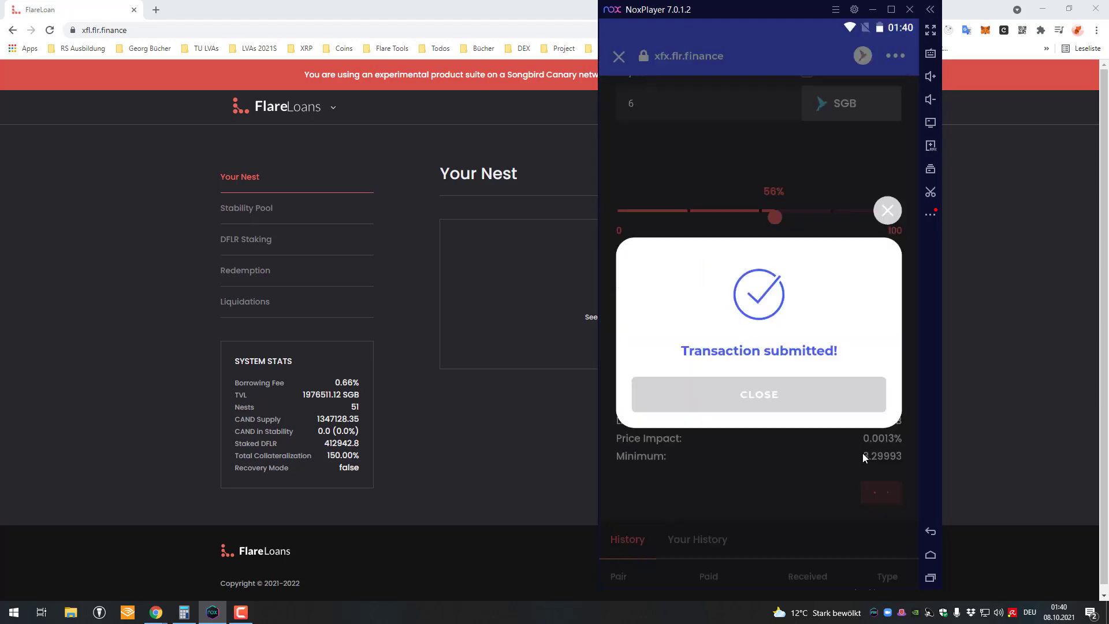
left_click(803, 394)
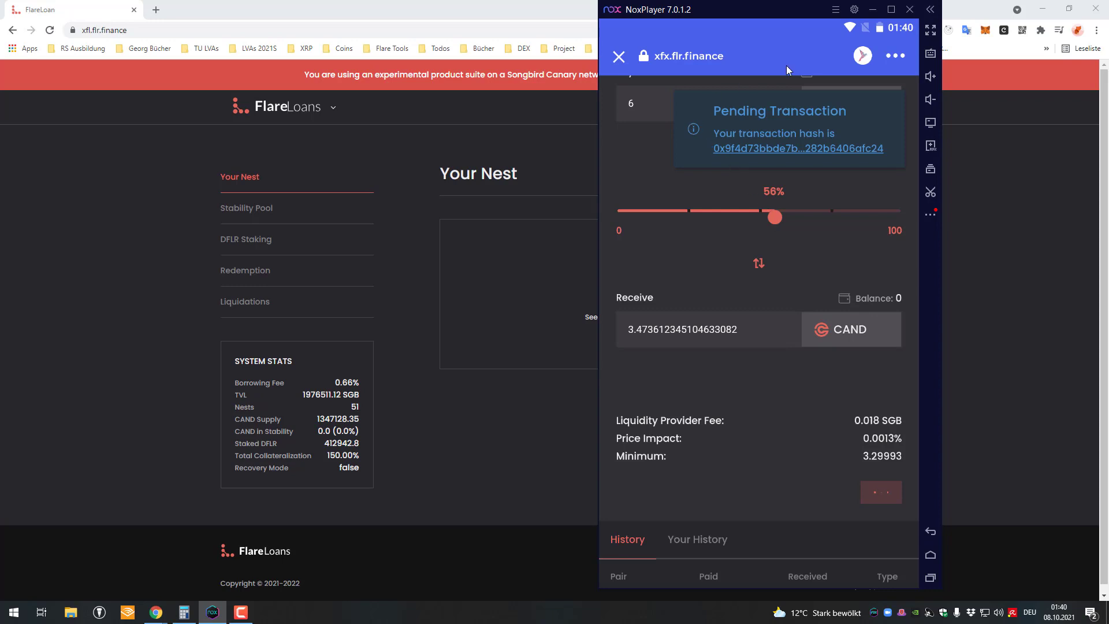
scroll(783, 459, "down", 2)
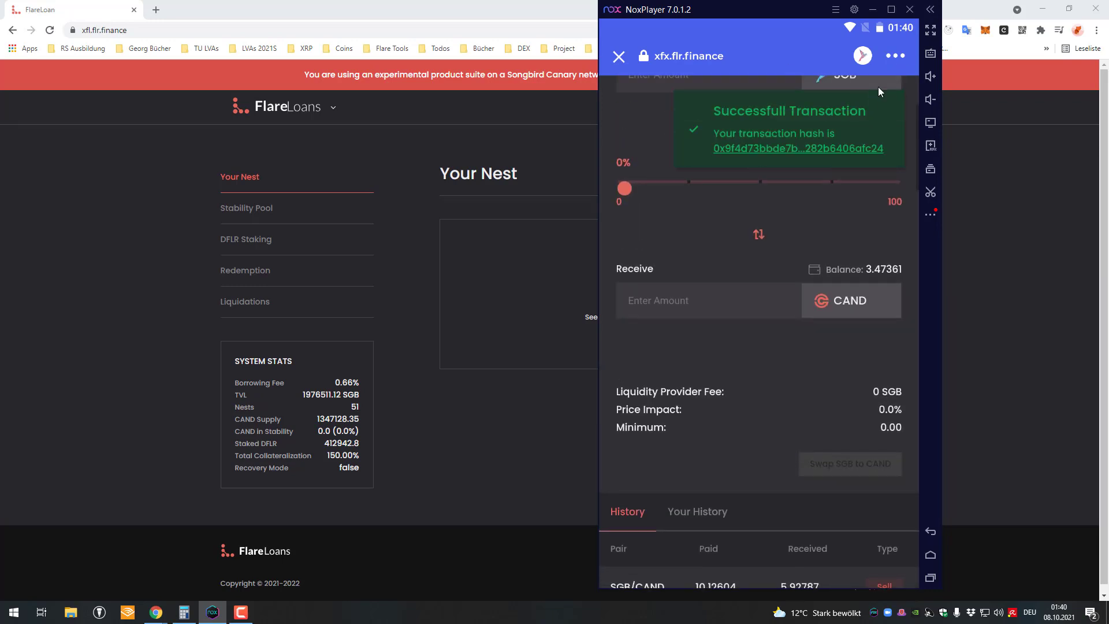
Step: Open the Flare apps list, select FlareLoans, and scroll through the page
scroll(730, 187, "up", 3)
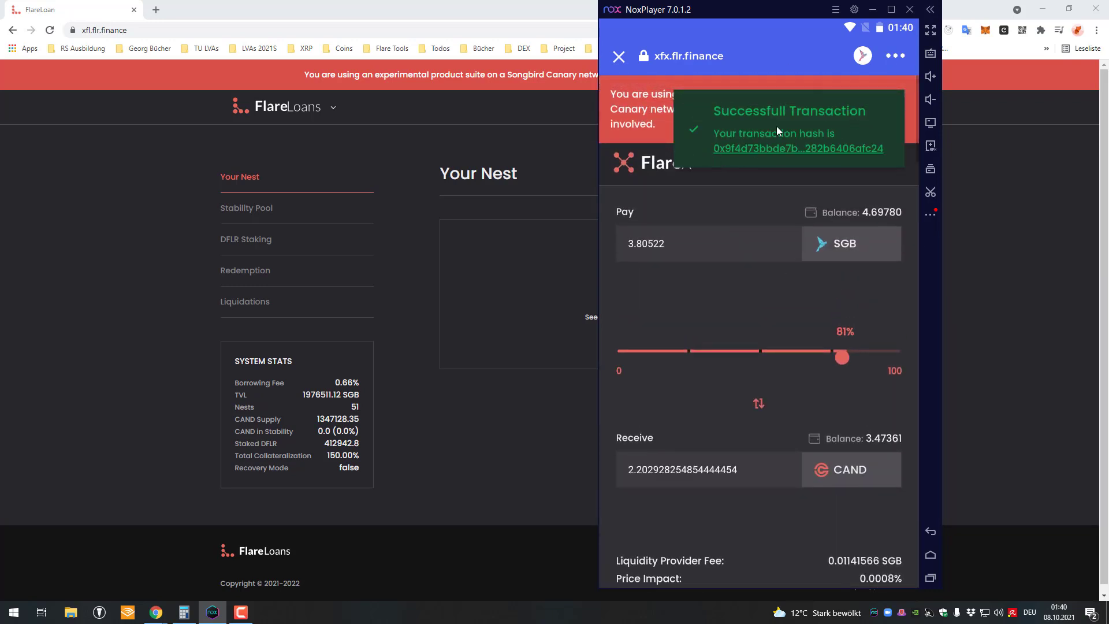
left_click(670, 163)
left_click(694, 223)
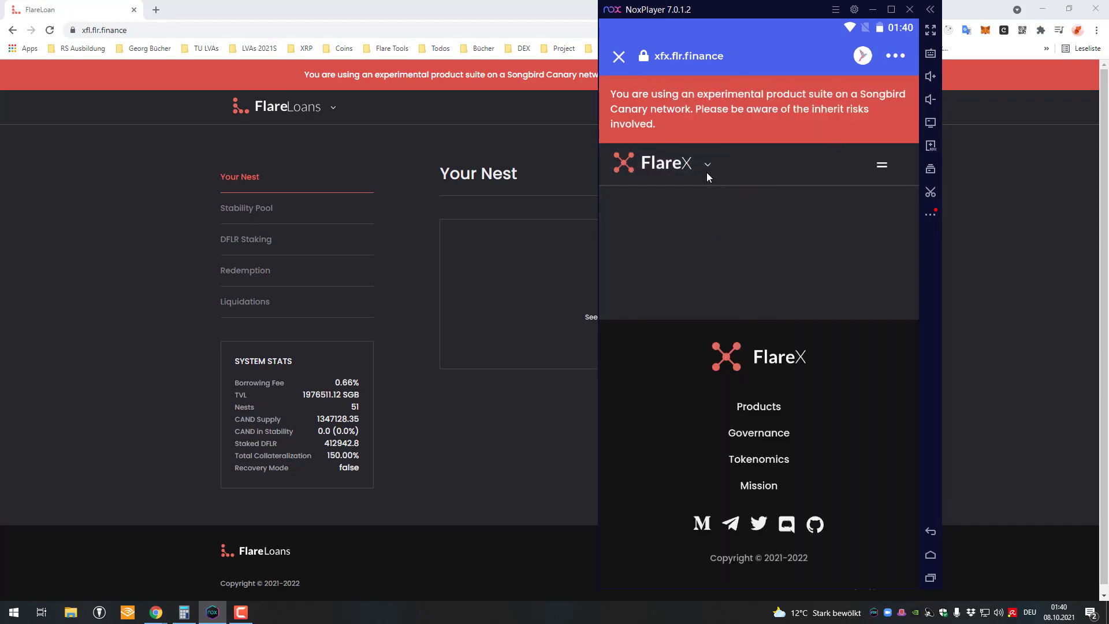
scroll(834, 223, "down", 2)
scroll(832, 222, "down", 3)
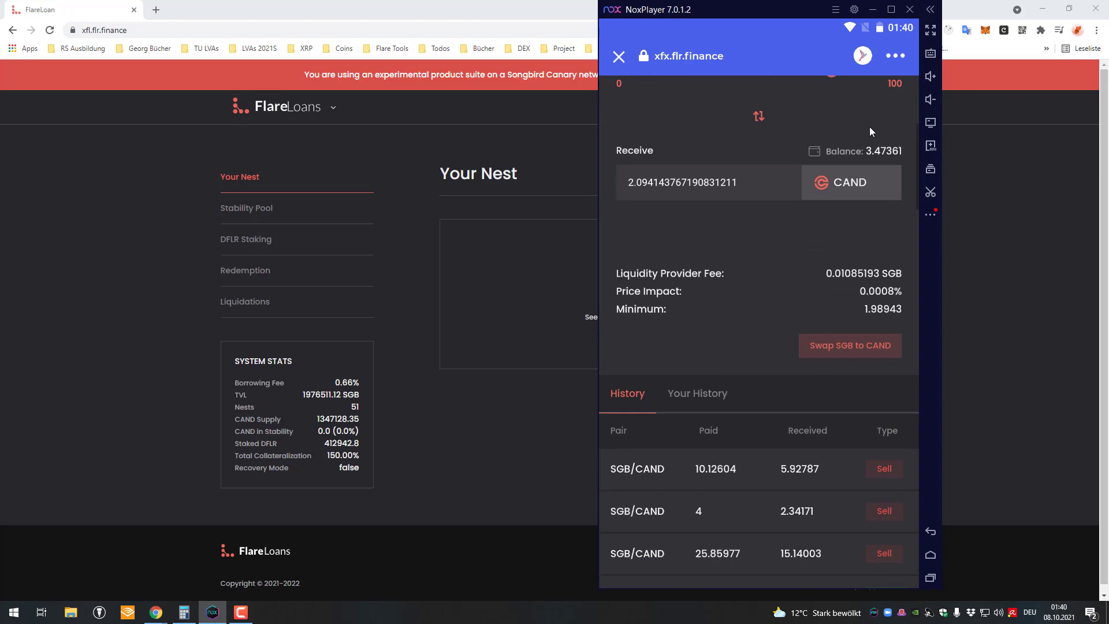
scroll(872, 116, "up", 5)
Step: Go to FlareX Liquidity and open the SGB/CAND supply form (4.69780 SGB, 3.47361 CAND)
left_click(880, 165)
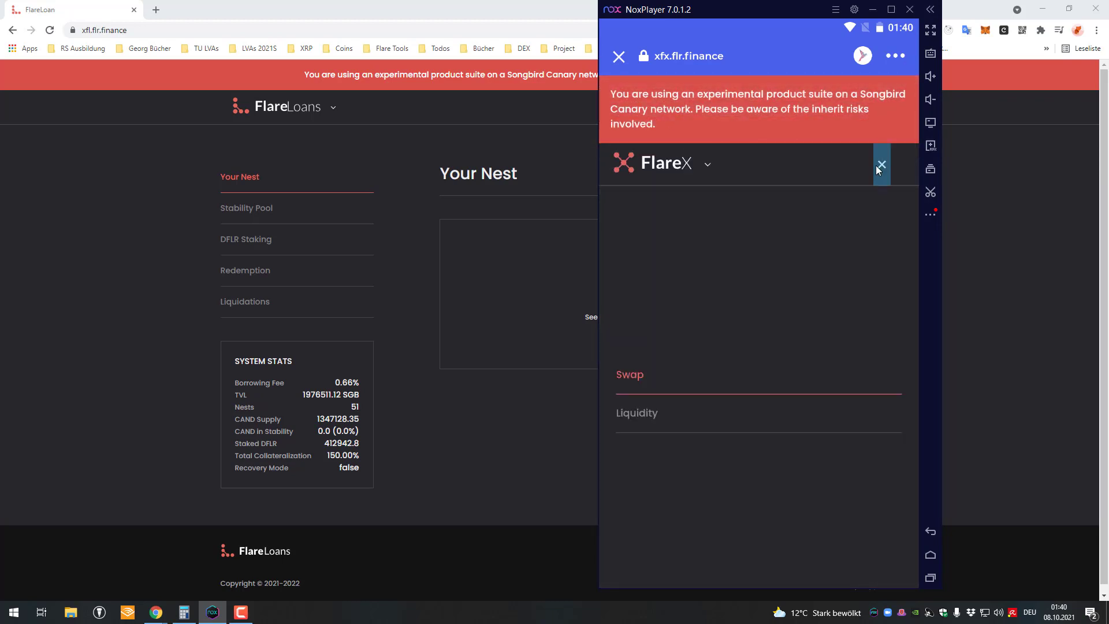
left_click(632, 421)
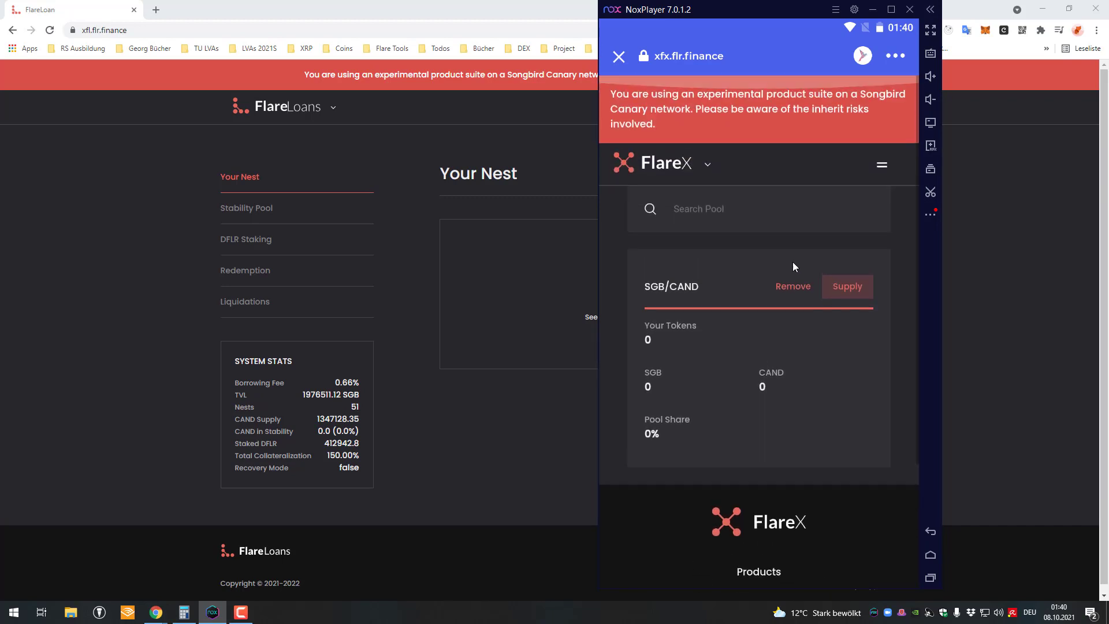
left_click(847, 286)
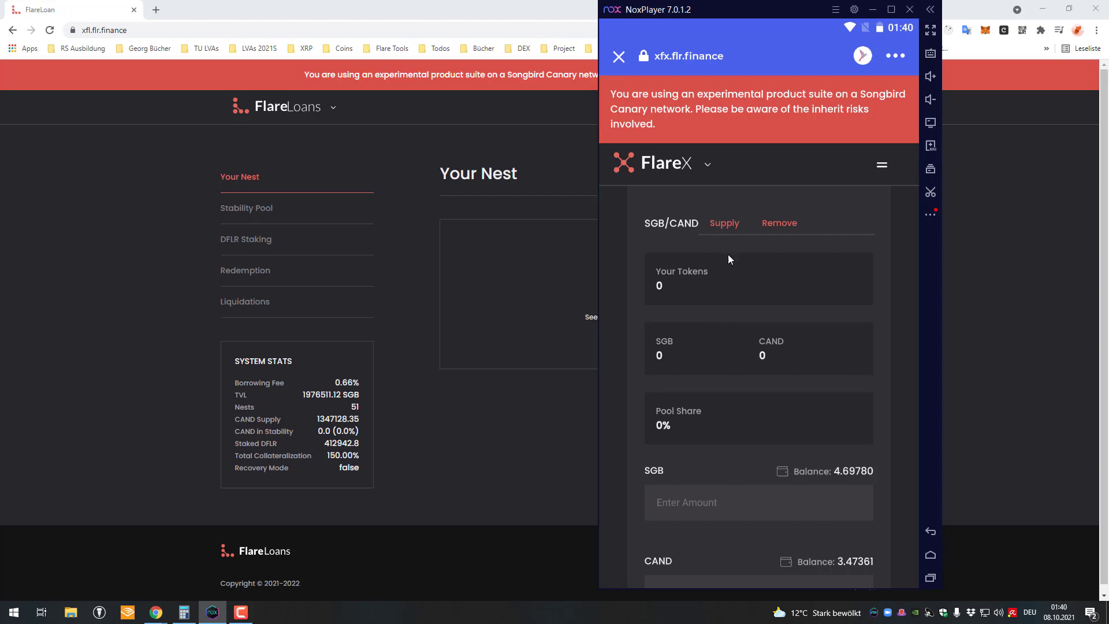
scroll(809, 361, "down", 5)
scroll(792, 304, "up", 4)
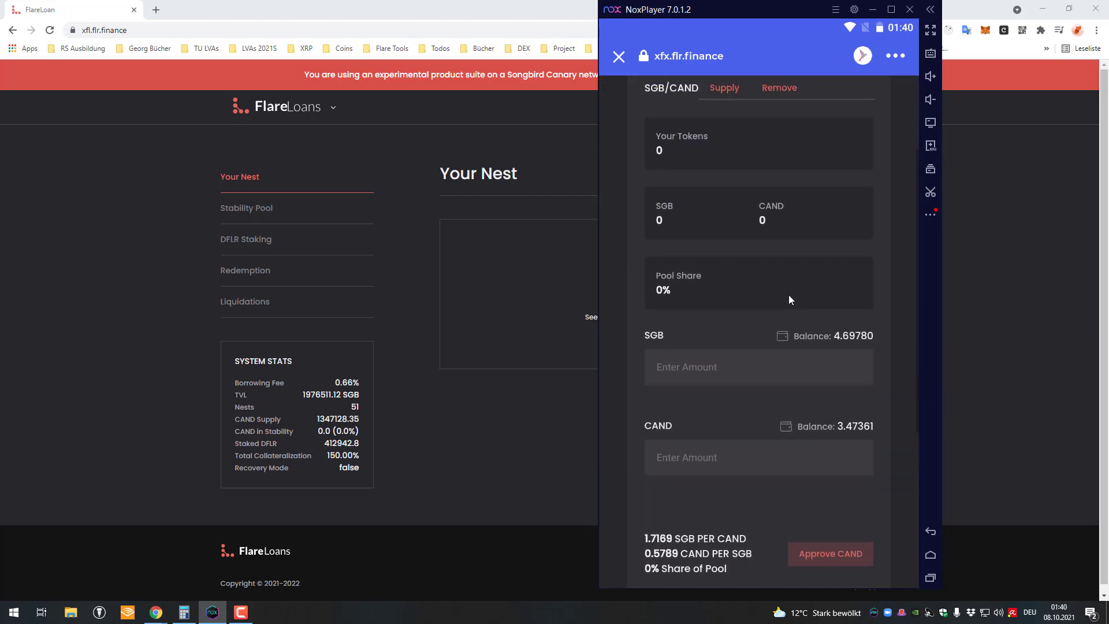
scroll(702, 289, "up", 1)
scroll(792, 350, "down", 4)
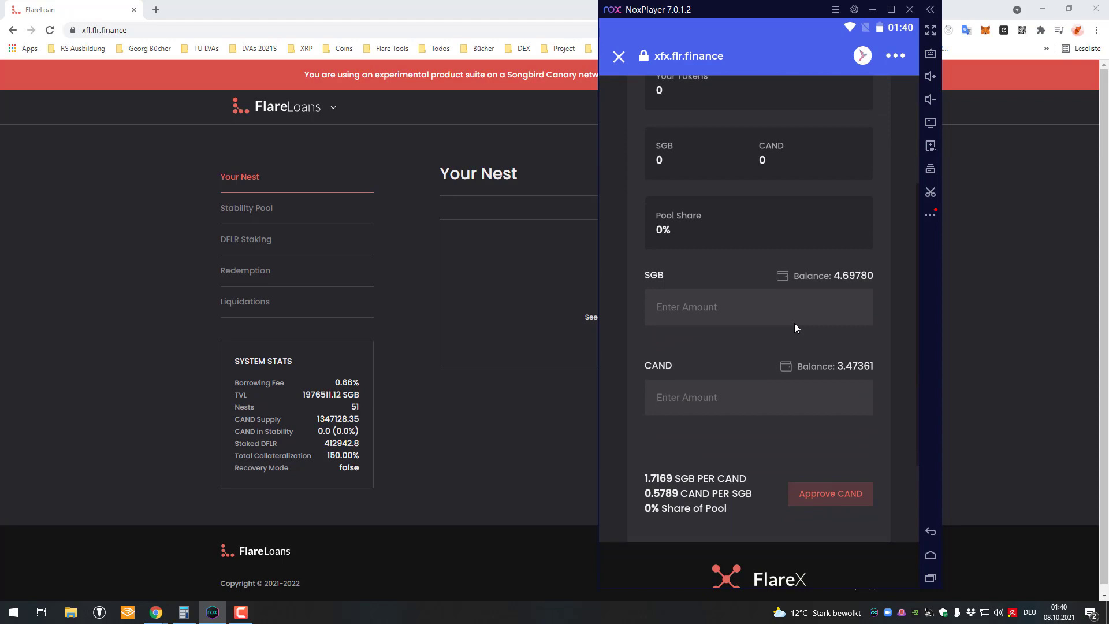
scroll(754, 296, "up", 3)
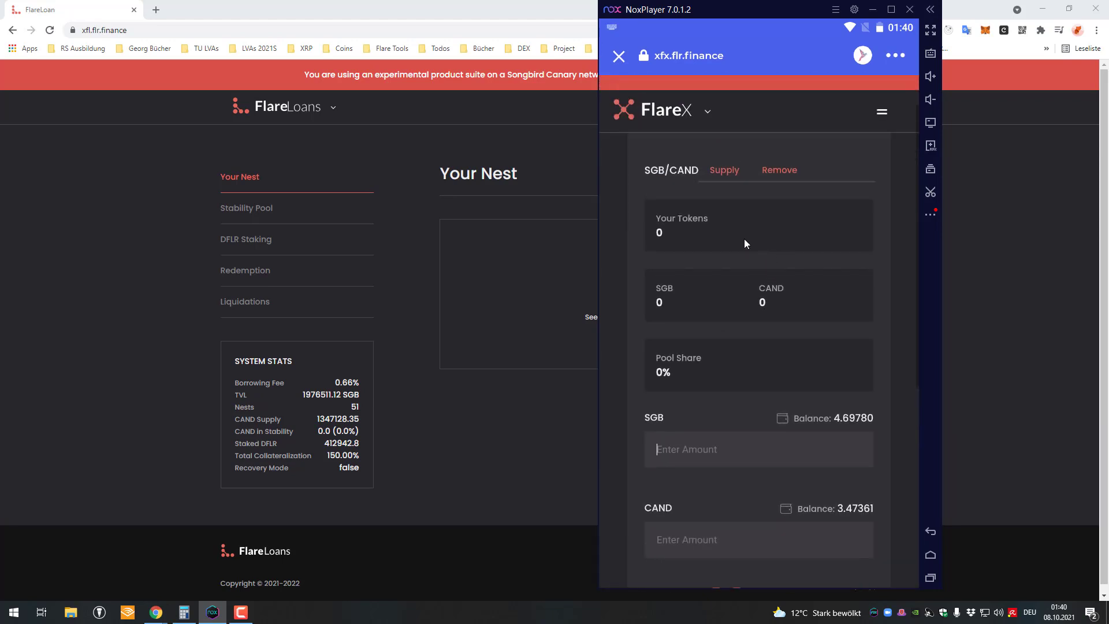
left_click(726, 171)
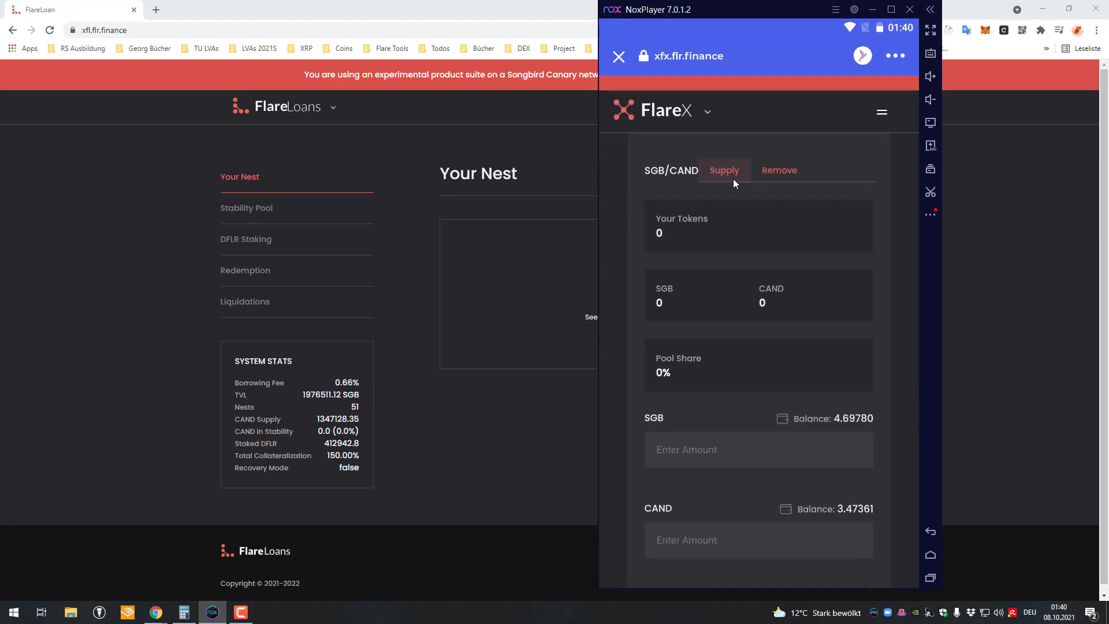
scroll(691, 393, "down", 2)
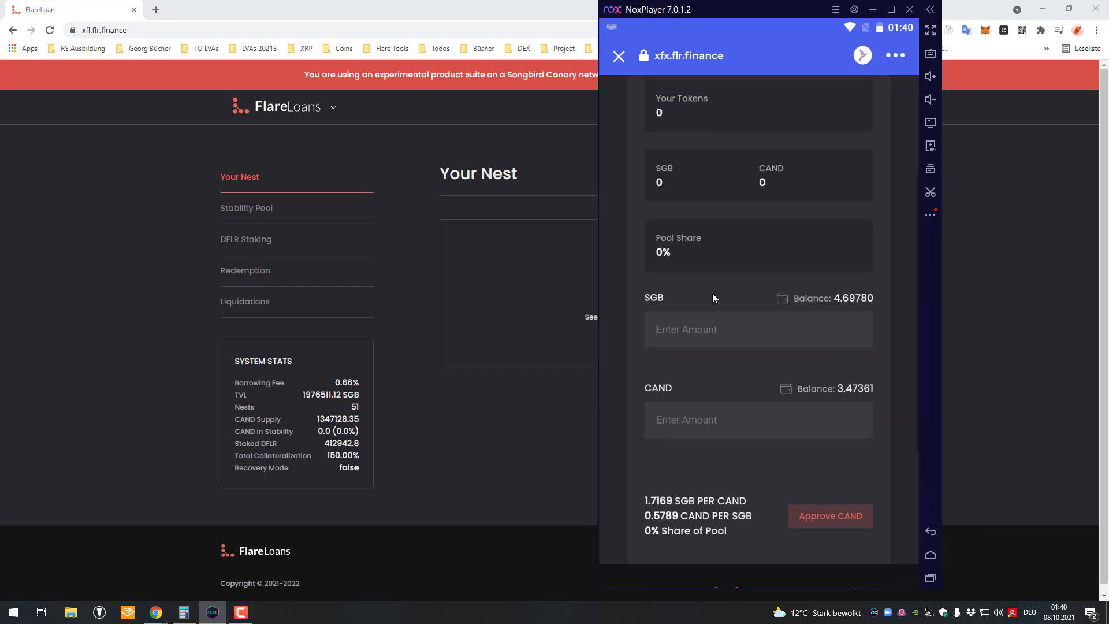
scroll(710, 323, "up", 1)
left_click(708, 363)
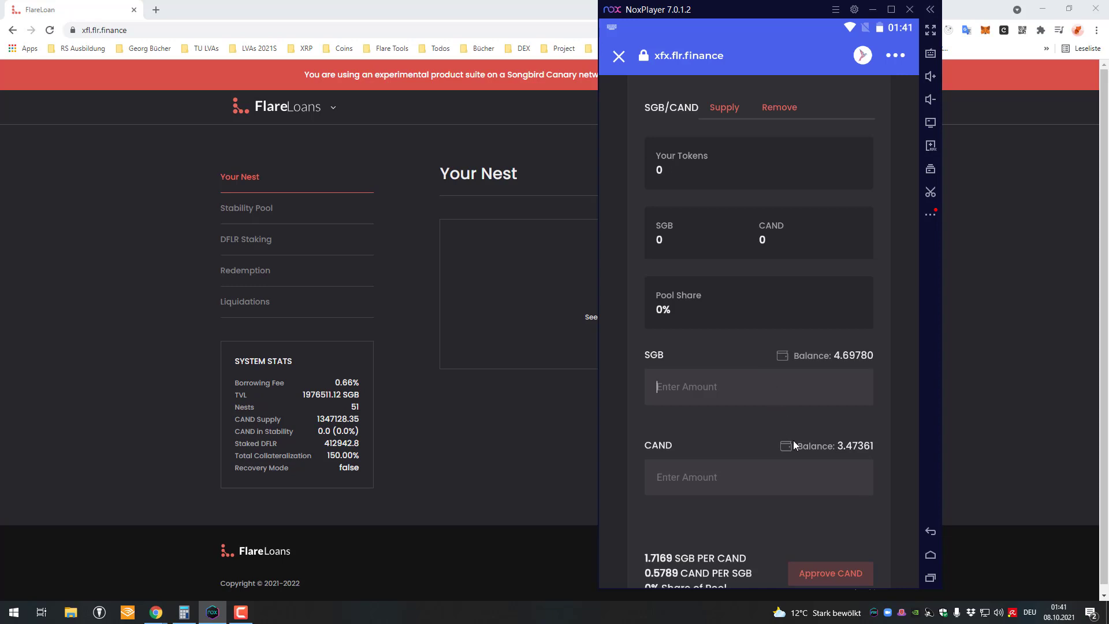
scroll(792, 441, "down", 1)
scroll(790, 444, "up", 3)
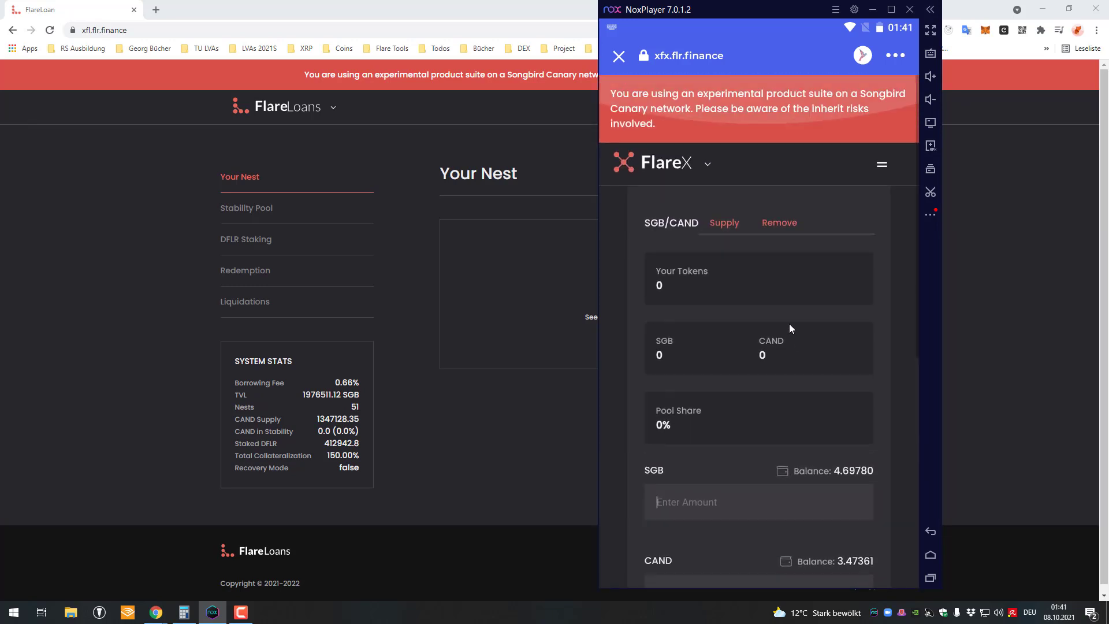
scroll(750, 386, "down", 2)
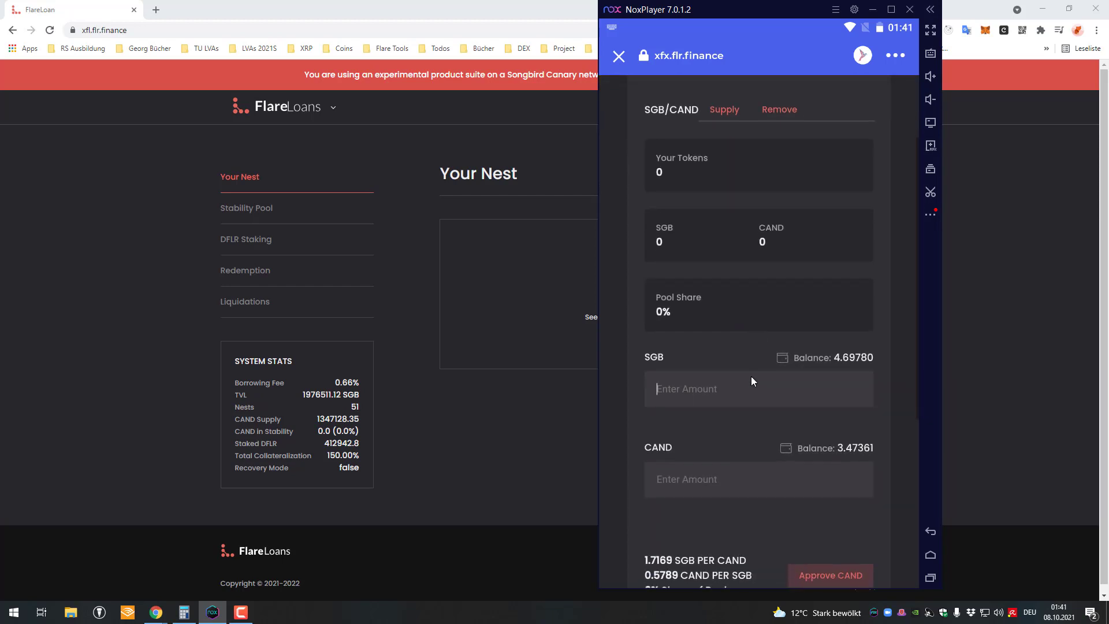
Step: Enter 2 SGB so CAND auto-fills with 1.161339255600471033 at a 0.0004% pool share
left_click(733, 374)
type("2")
scroll(750, 390, "down", 1)
scroll(750, 390, "down", 1)
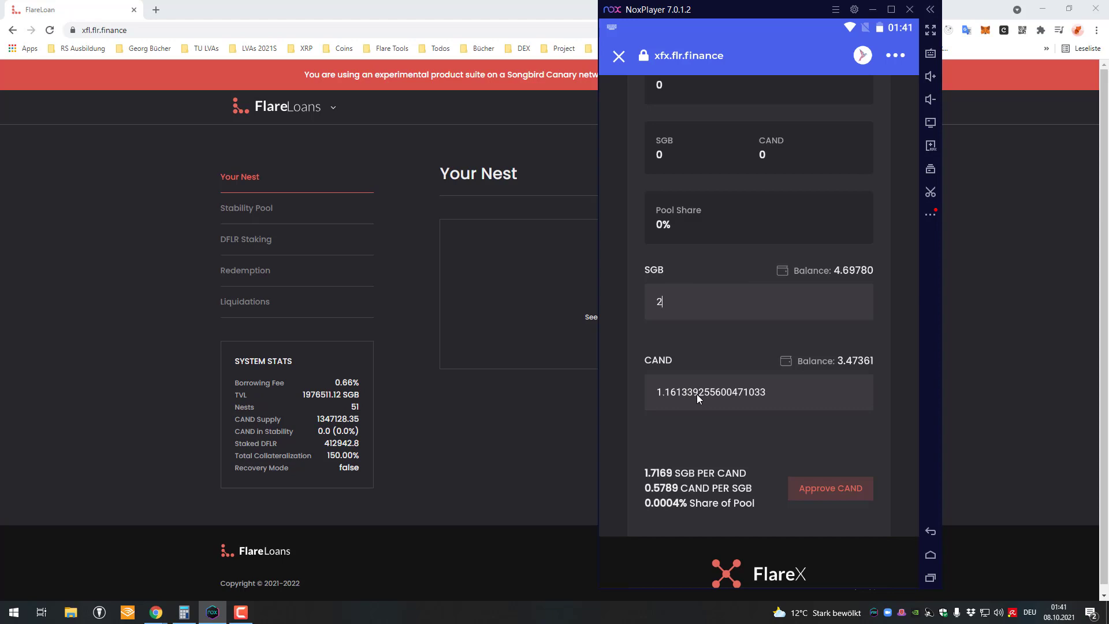
scroll(698, 382, "up", 2)
scroll(699, 370, "down", 3)
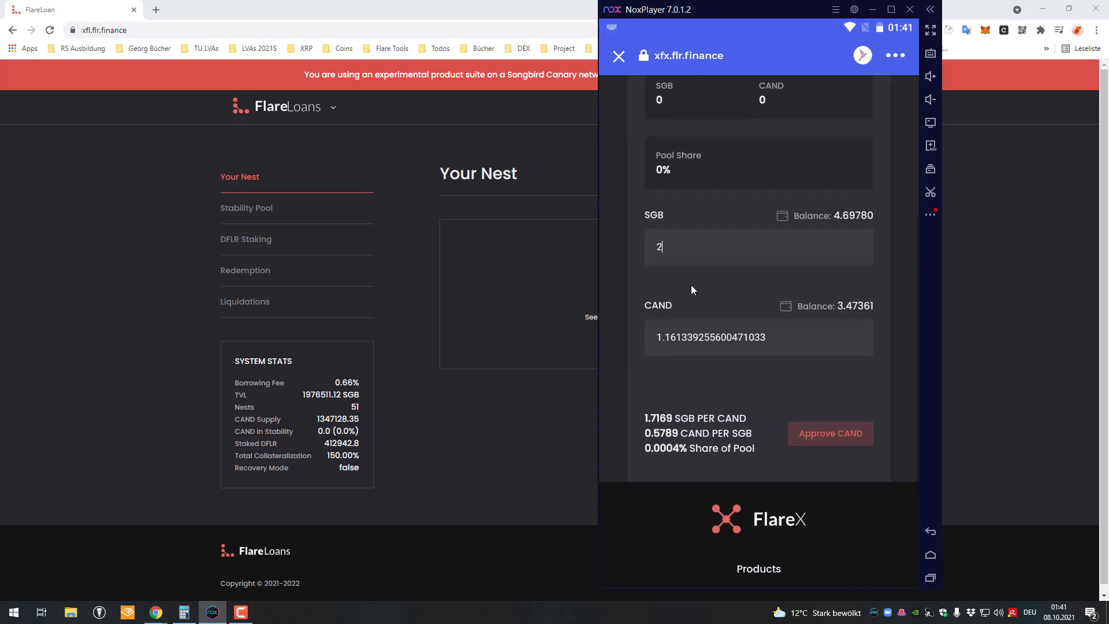
scroll(682, 304, "up", 3)
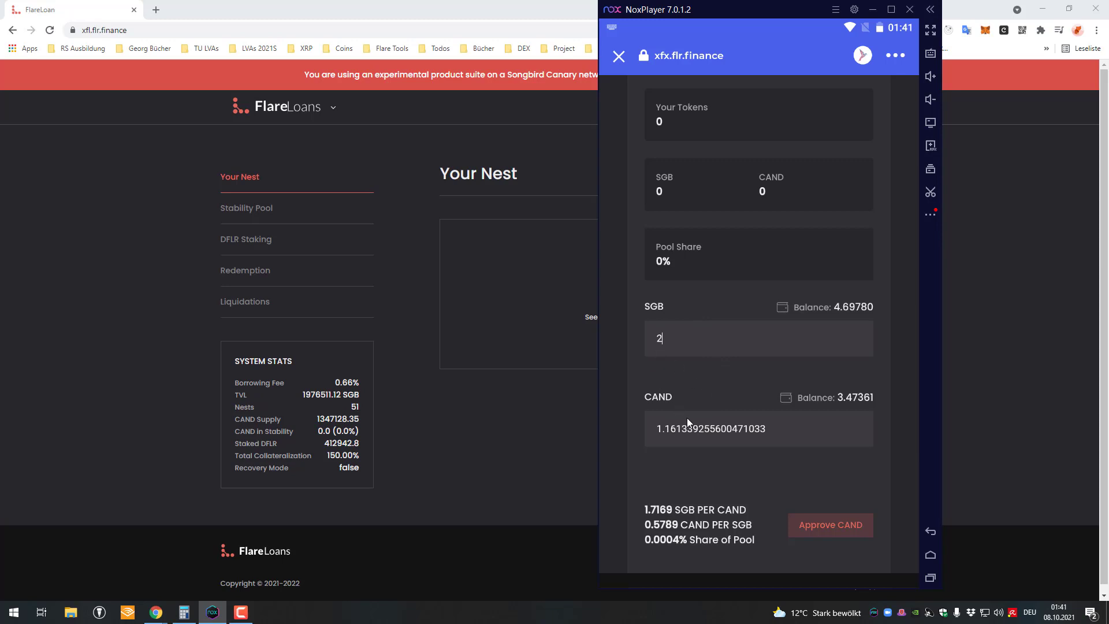
left_click(655, 338)
Step: Switch Chrome from FlareLoans to the FlareX SGB/CAND swap page
left_click(390, 163)
mouse_move(327, 120)
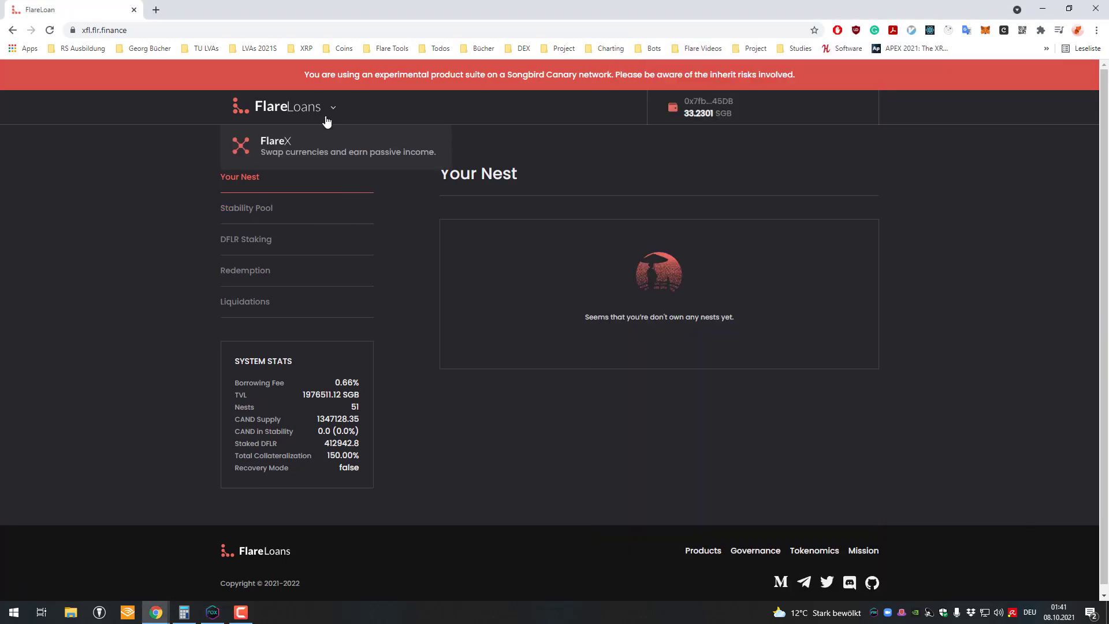
left_click(307, 148)
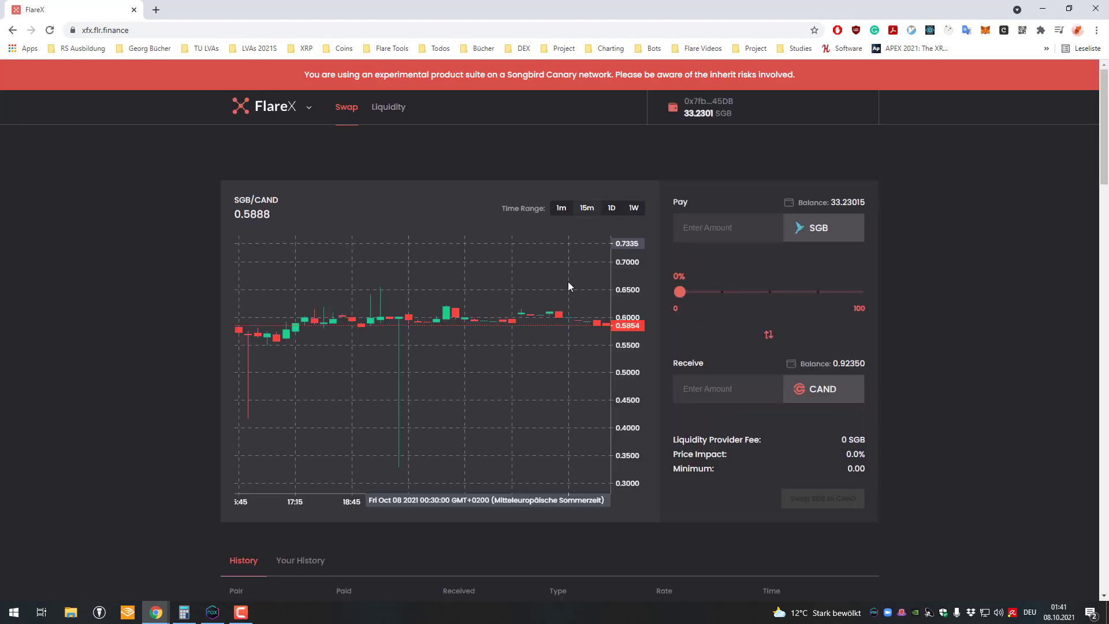
Step: Zoom out the SGB/CAND candlestick chart and pan it toward the latest candles
scroll(518, 365, "down", 4)
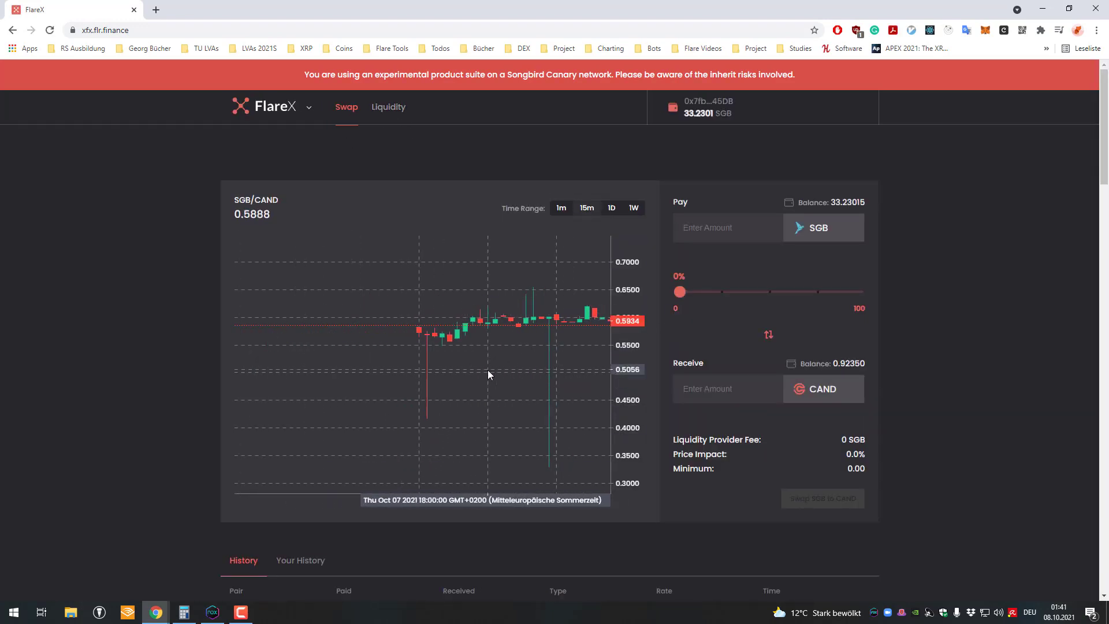
scroll(488, 375, "down", 2)
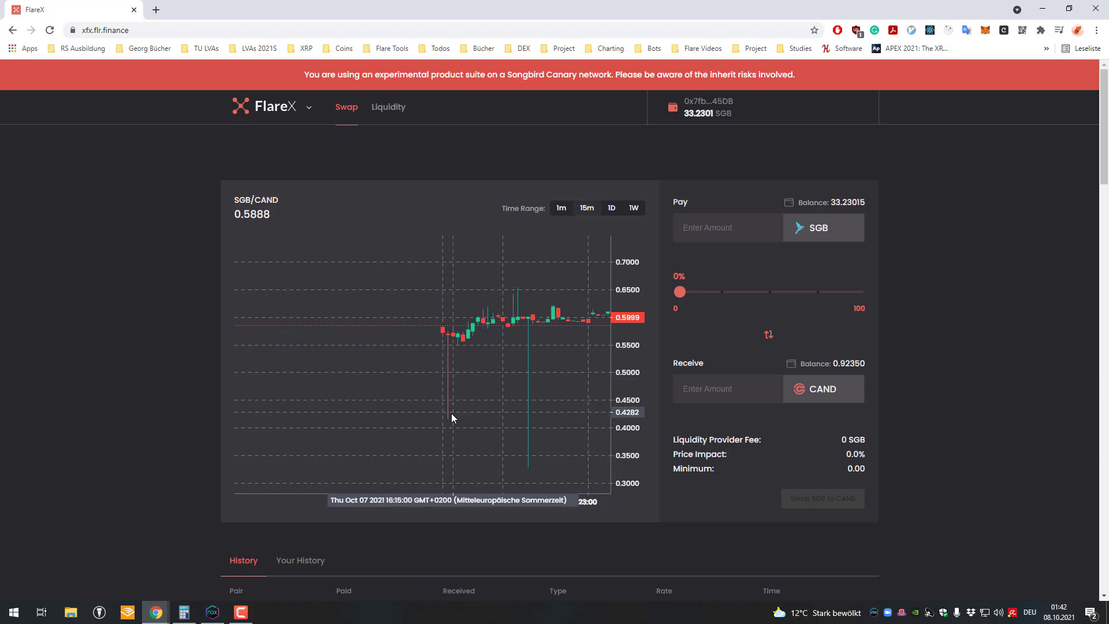
left_click_drag(465, 414, 408, 407)
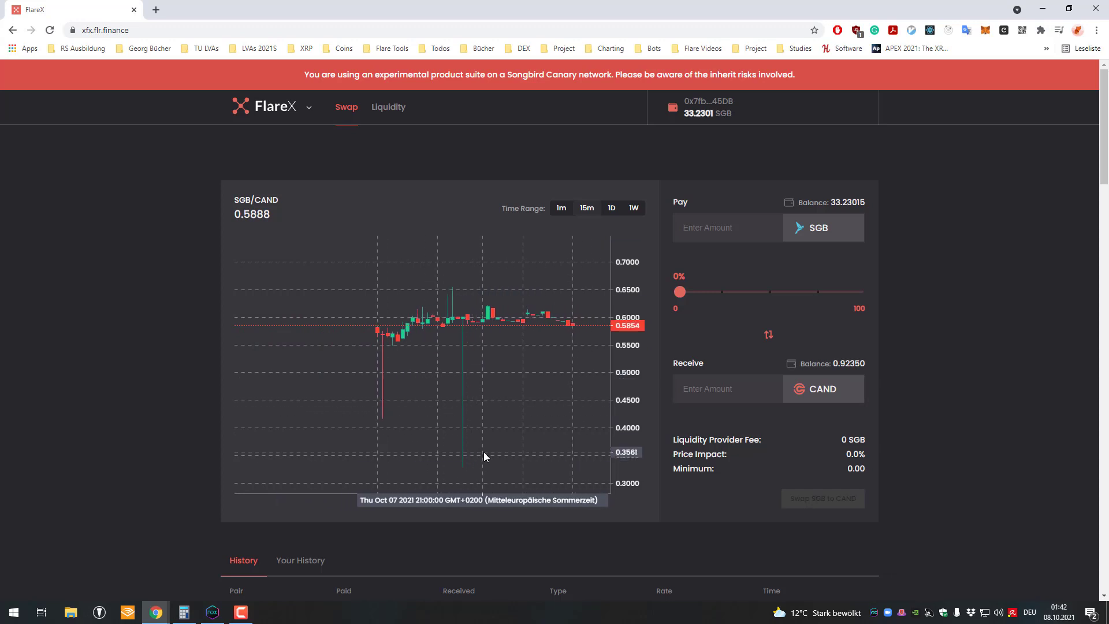
left_click_drag(484, 452, 447, 394)
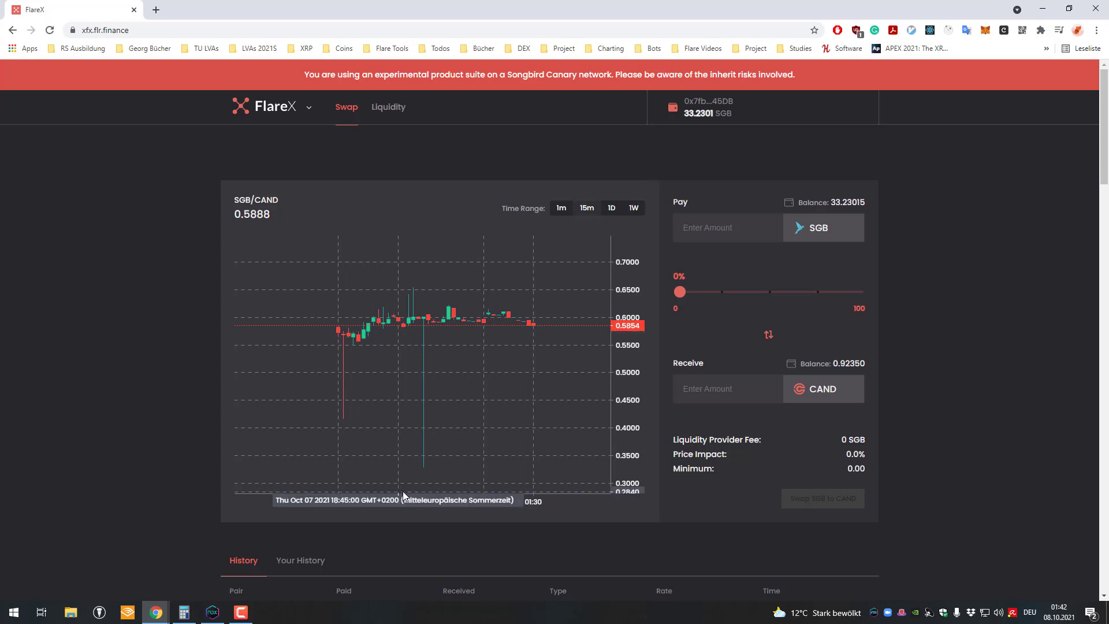
Step: Return to the wallet's SGB/CAND supply form and scroll to the Approve CAND button
left_click(212, 612)
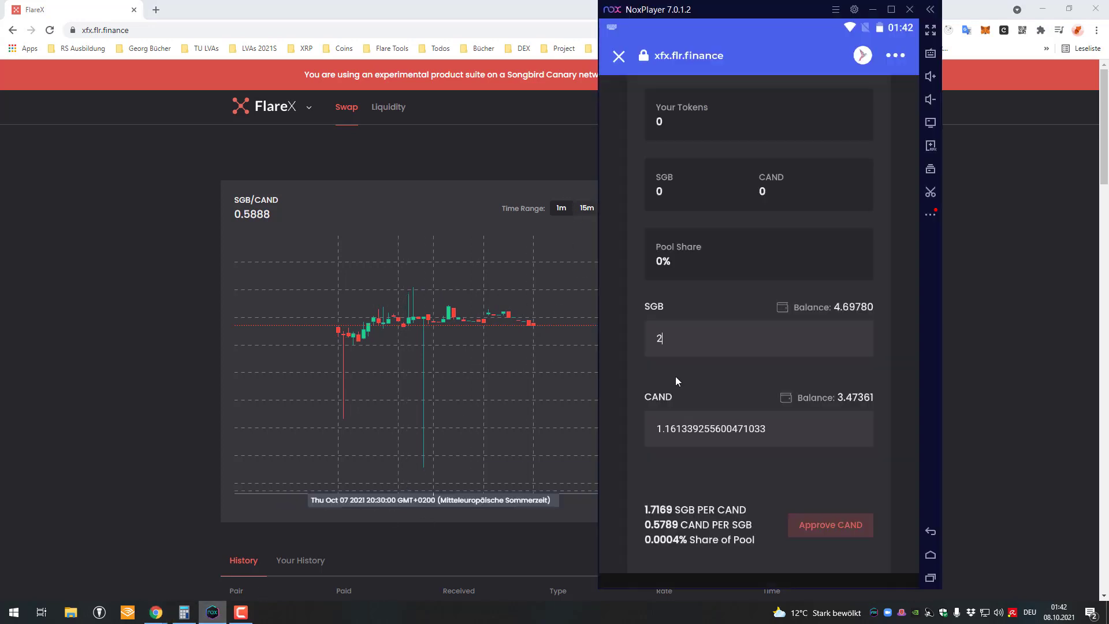
scroll(739, 335, "up", 5)
scroll(757, 324, "down", 6)
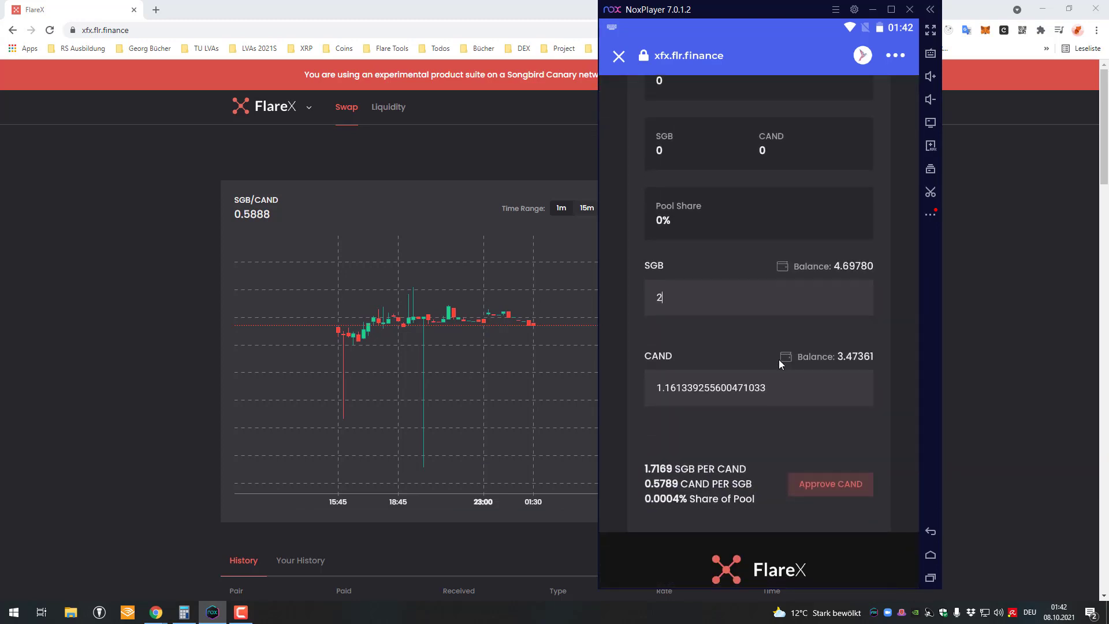
scroll(699, 396, "up", 2)
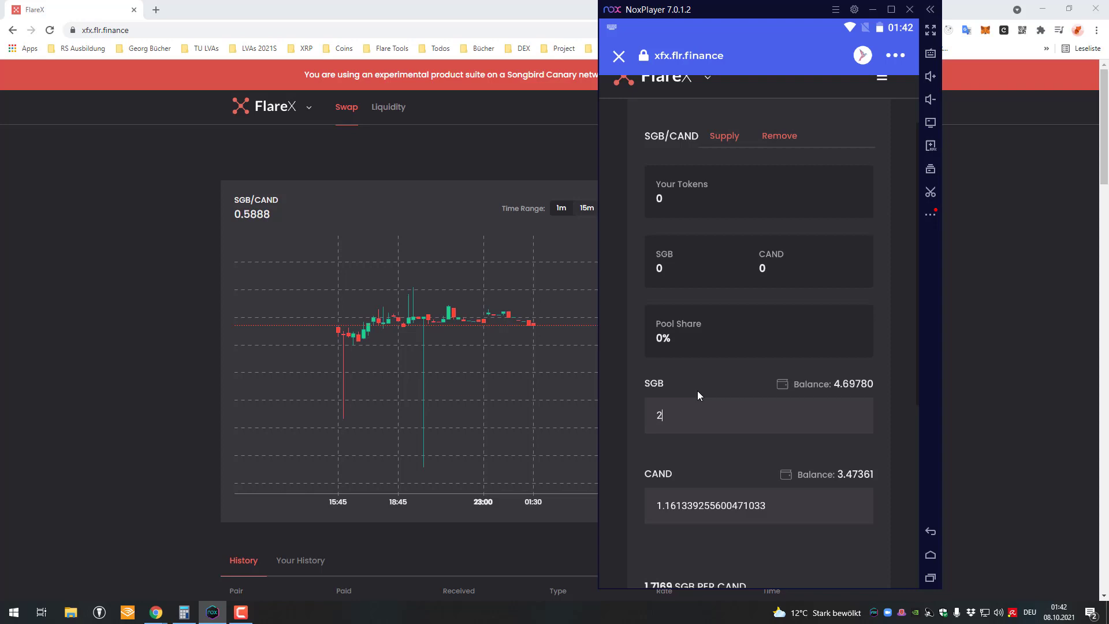
left_click_drag(721, 396, 743, 304)
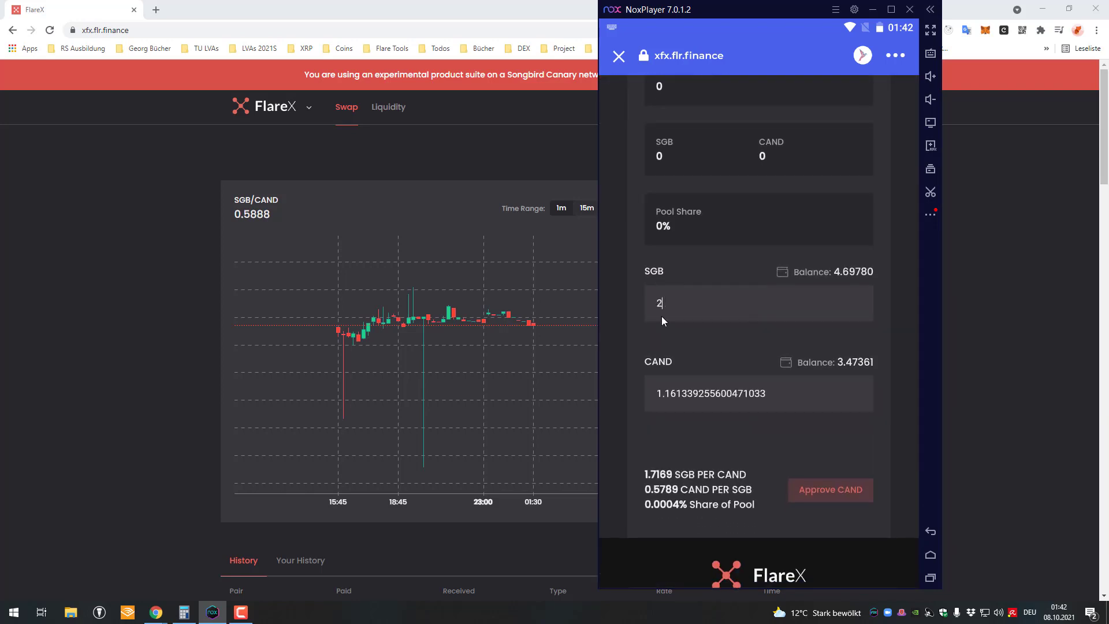
Step: Approve FlareX's CAND access, confirming the 0.0105 SGB fee with the wallet PIN
left_click(822, 494)
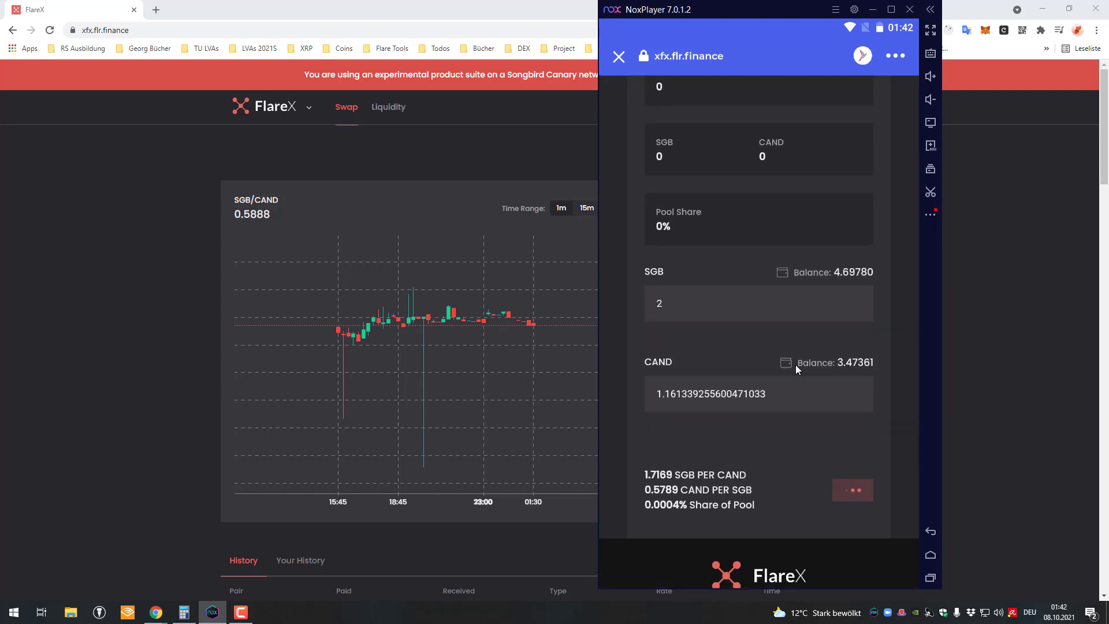
left_click(817, 443)
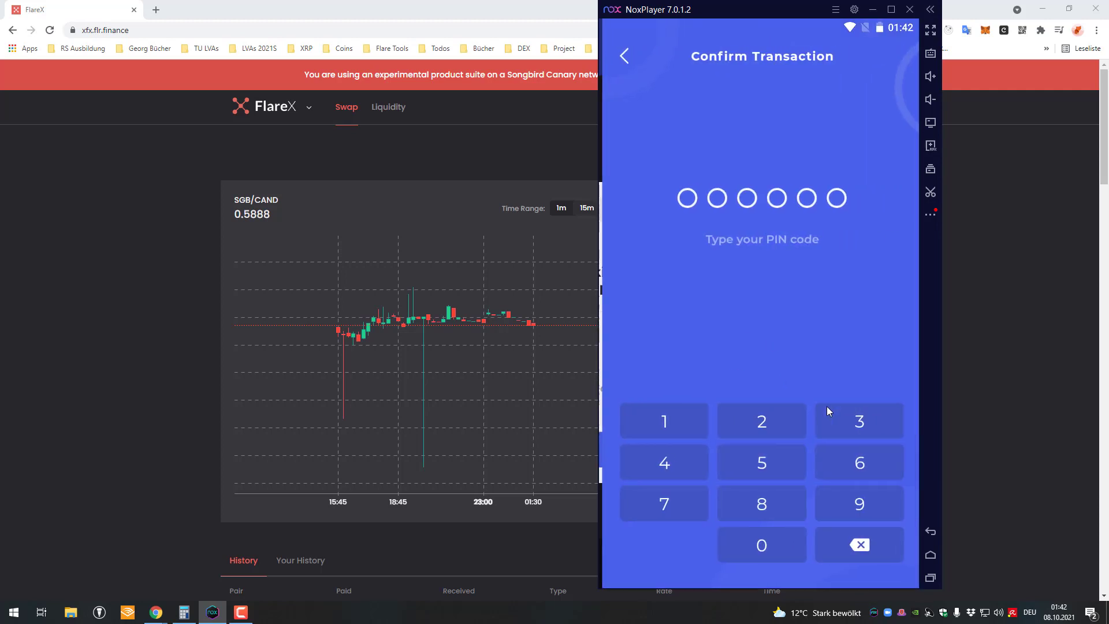
left_click(687, 414)
left_click(763, 422)
left_click(896, 431)
left_click(739, 461)
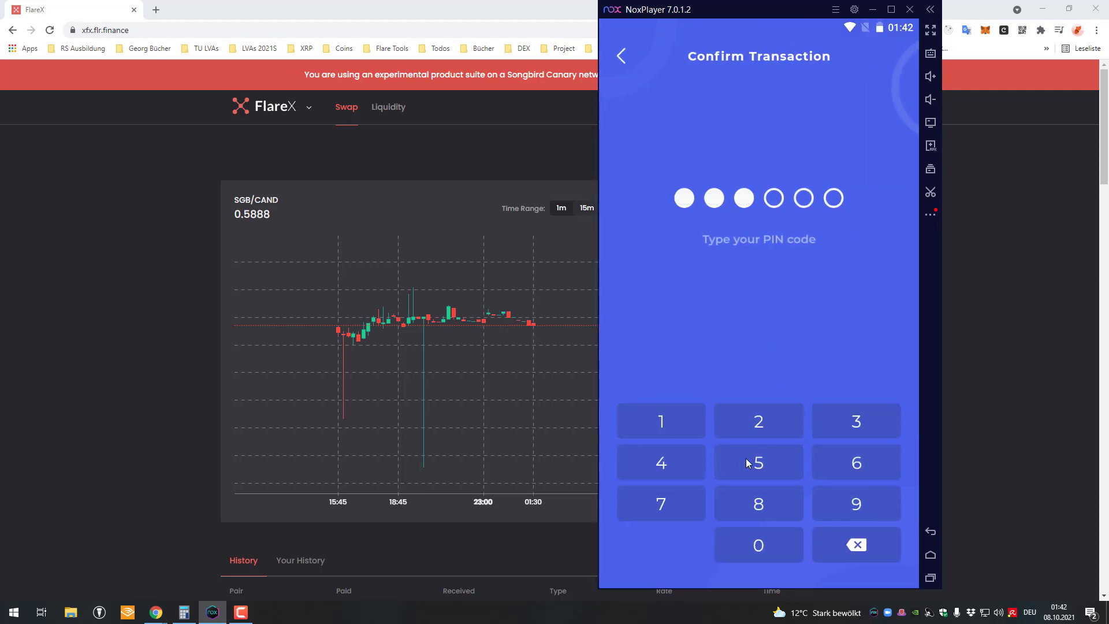
left_click(728, 462)
left_click(841, 462)
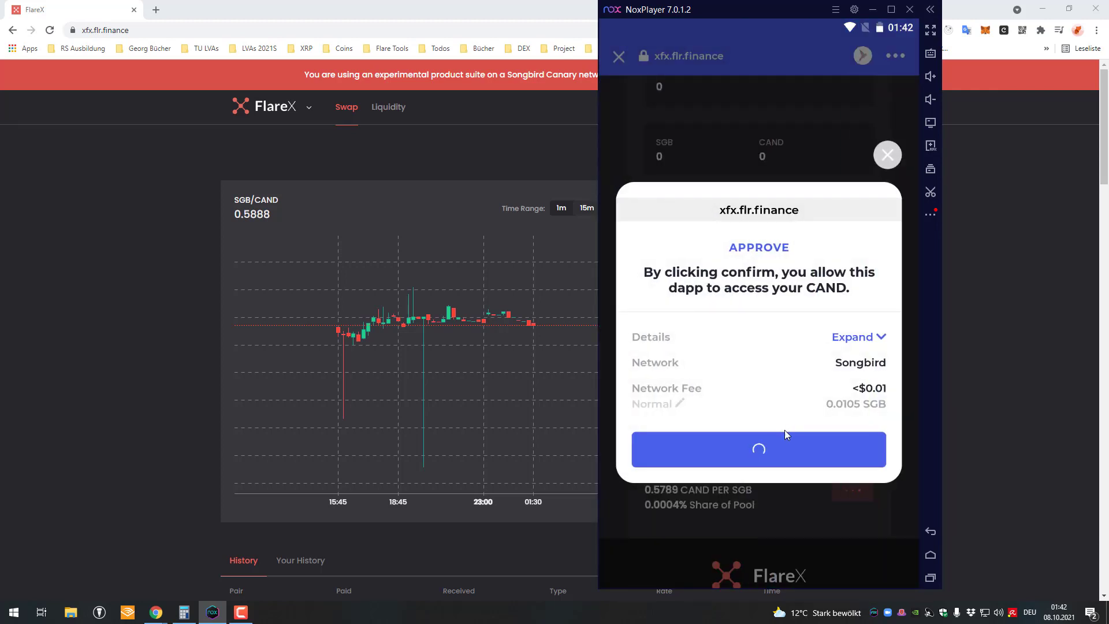
left_click(785, 401)
scroll(722, 312, "up", 5)
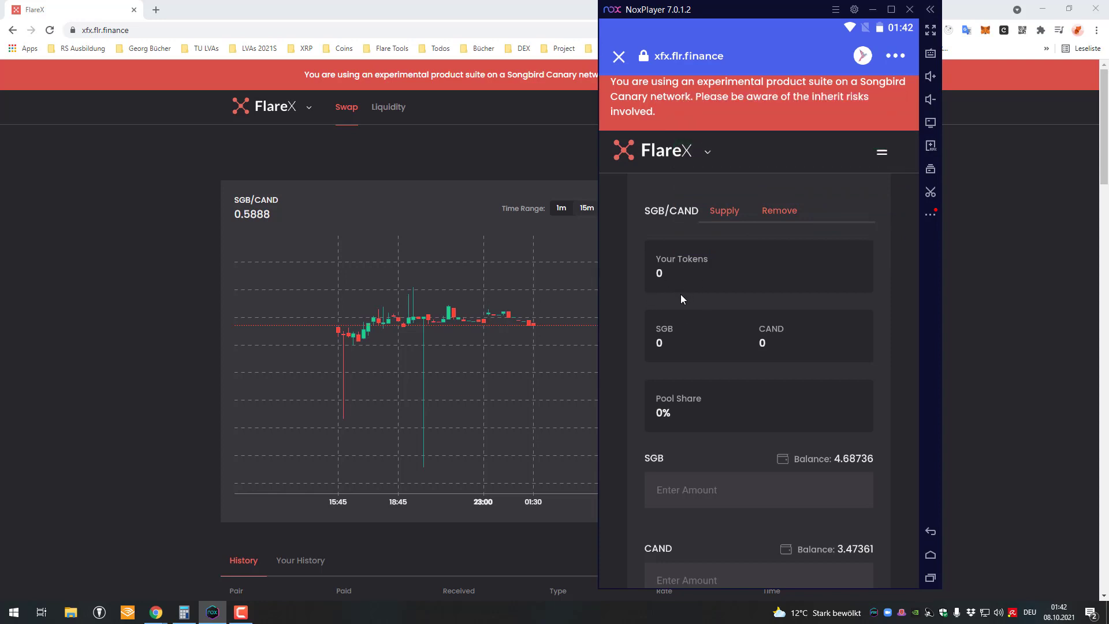
Step: Navigate through FlareX's menu via Swap to the Liquidity pool page
scroll(694, 325, "up", 1)
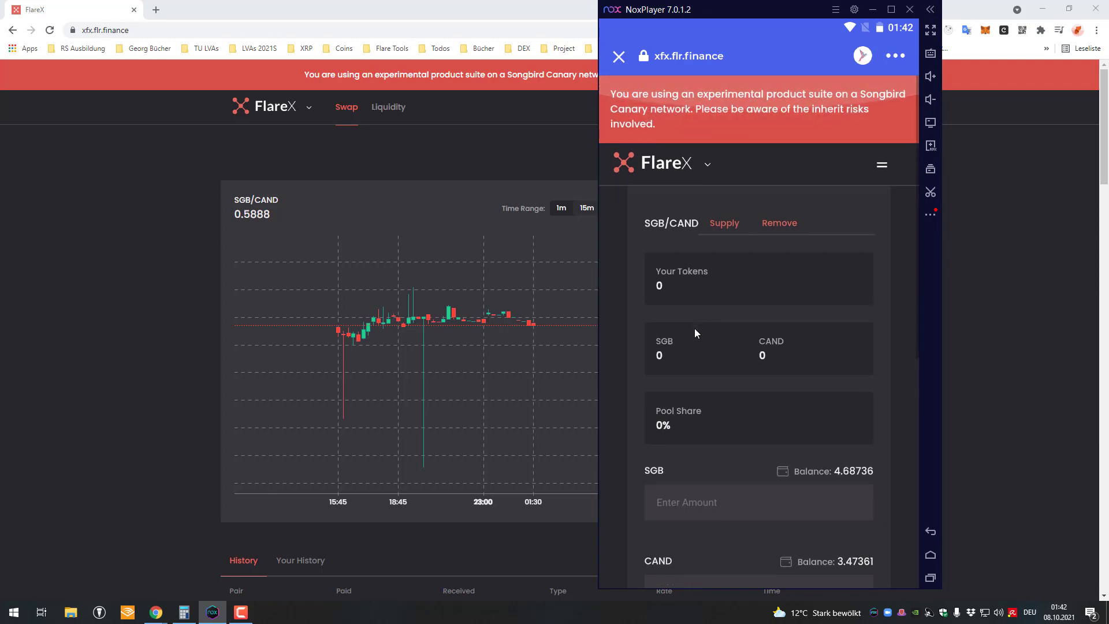
scroll(725, 259, "down", 5)
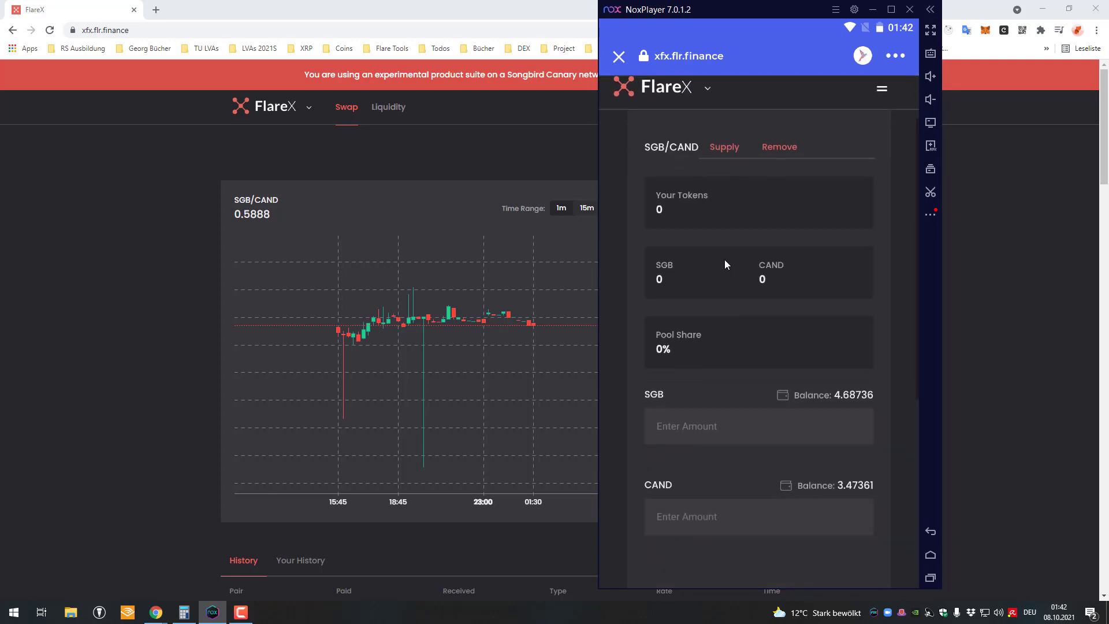
scroll(750, 300, "up", 2)
scroll(751, 300, "up", 4)
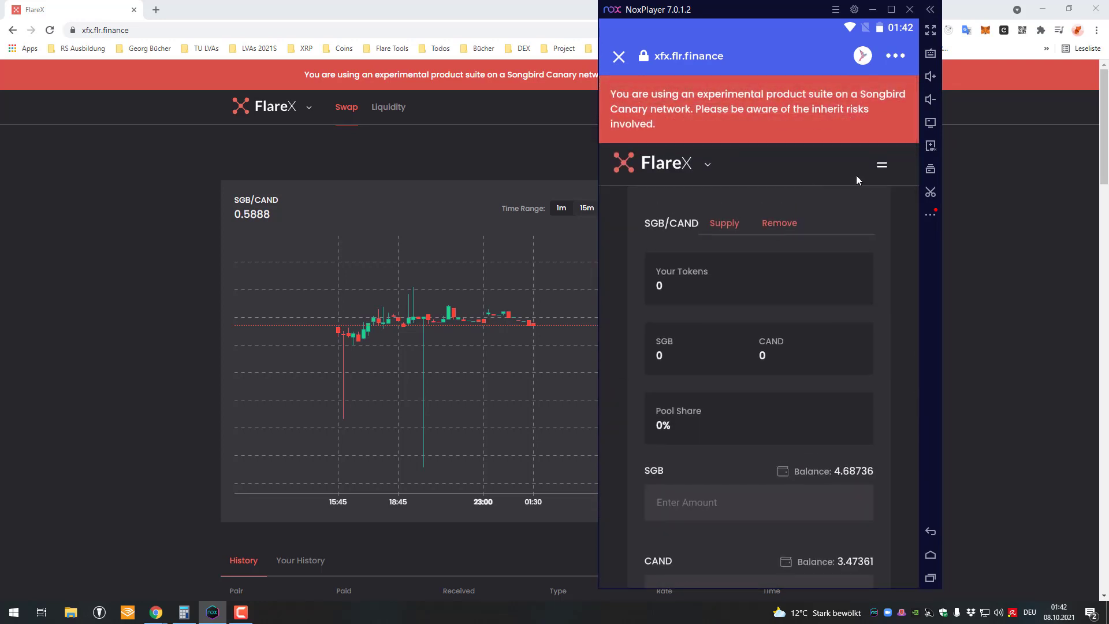
left_click(882, 164)
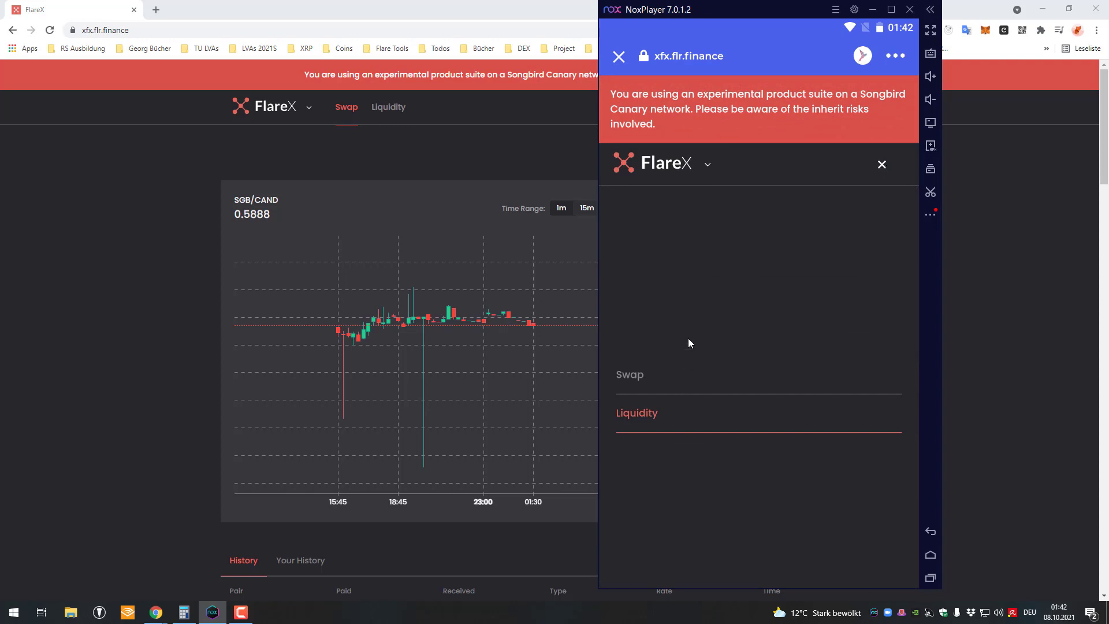
left_click(643, 382)
left_click(883, 164)
left_click(653, 411)
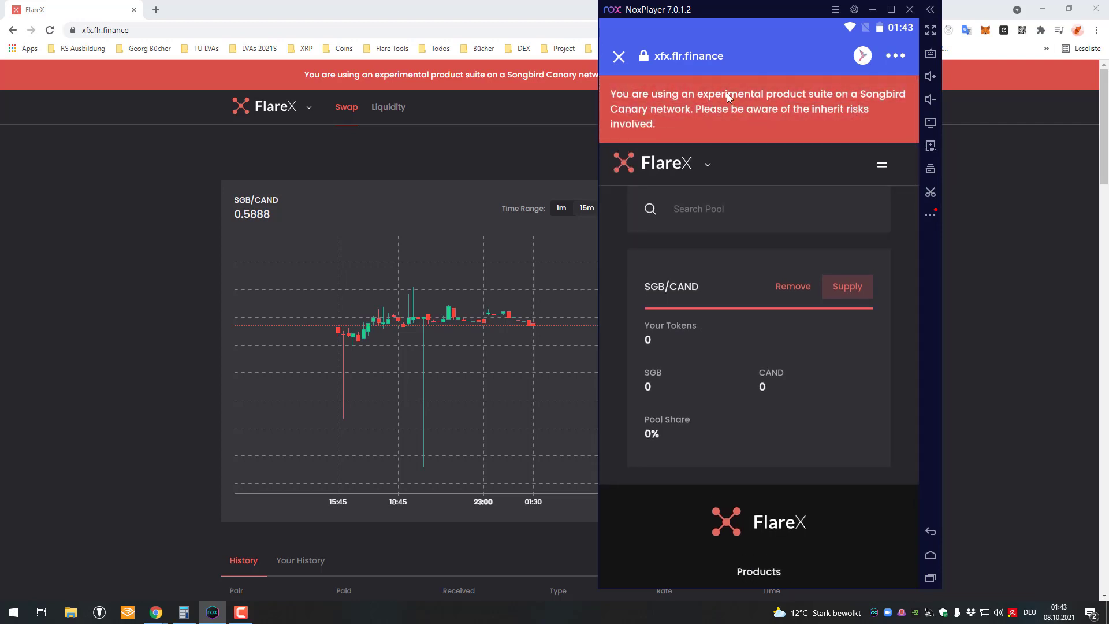
Step: Open the SGB/CAND pool's supply form and switch to Remove, showing 0 pool tokens
left_click(878, 161)
left_click(878, 161)
left_click(861, 281)
scroll(706, 209, "down", 3)
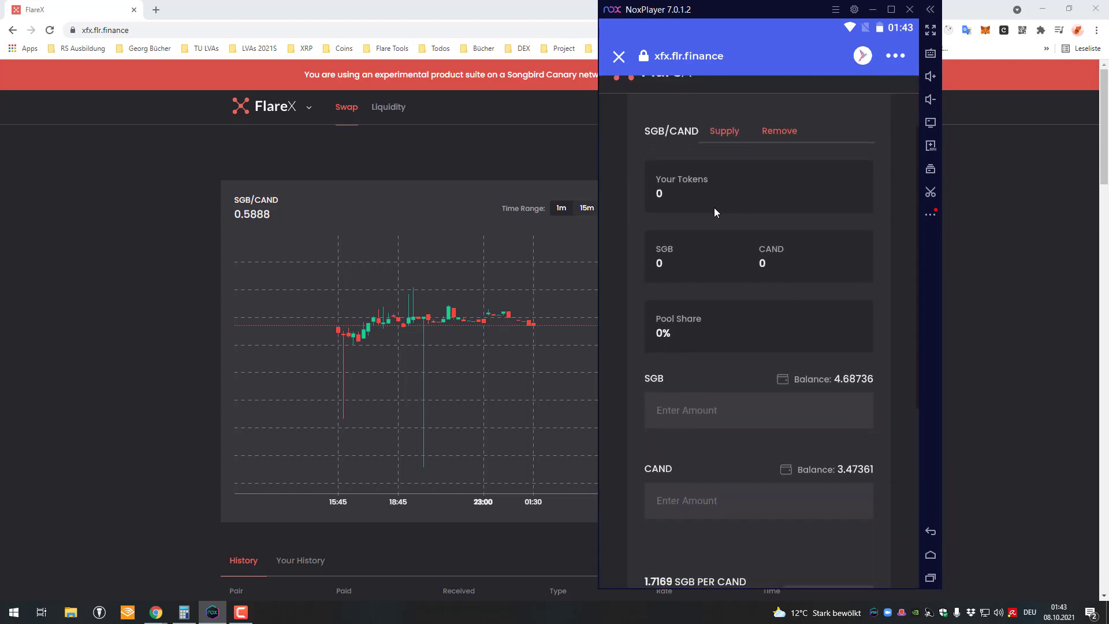
scroll(826, 189, "up", 3)
left_click(773, 218)
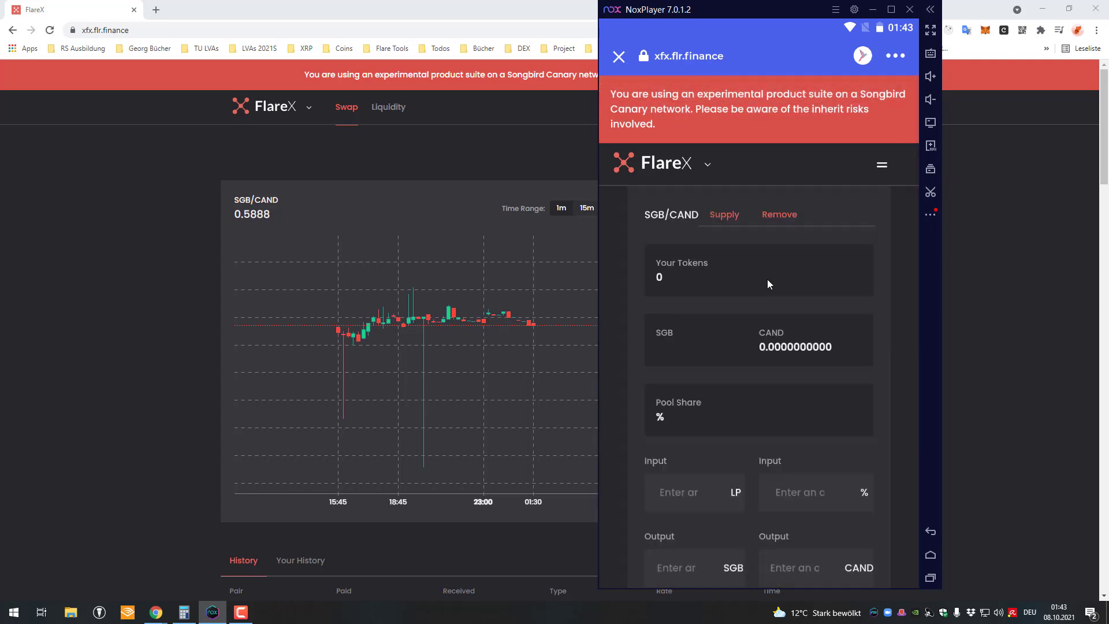
scroll(761, 276, "down", 3)
scroll(761, 278, "up", 3)
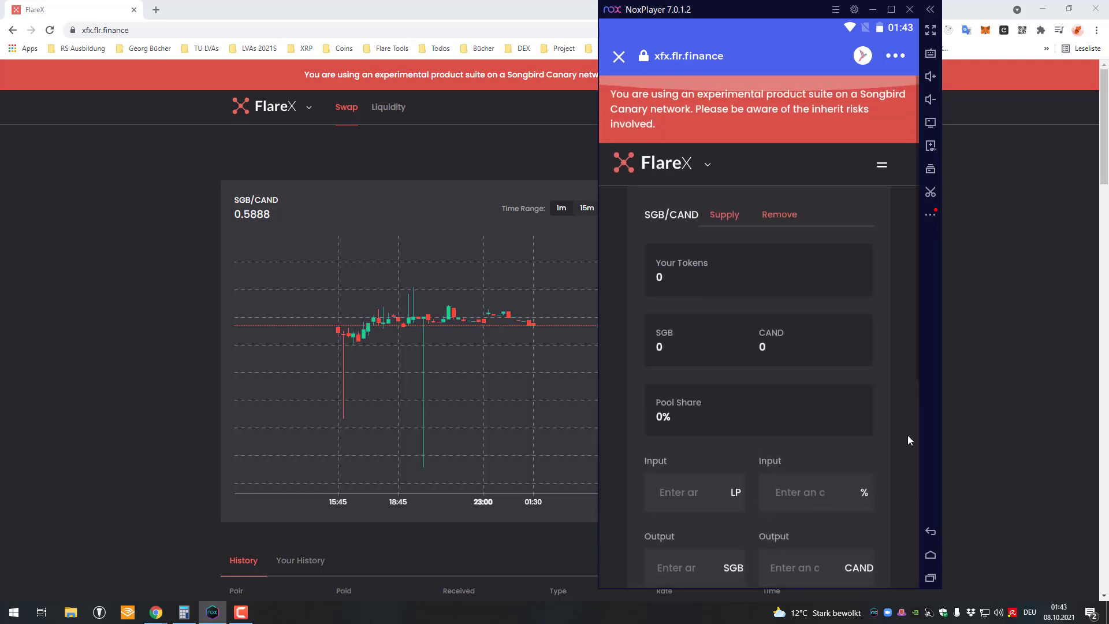
Step: Leave the dApp and review the latest Songbird Contract Call transaction
left_click(620, 56)
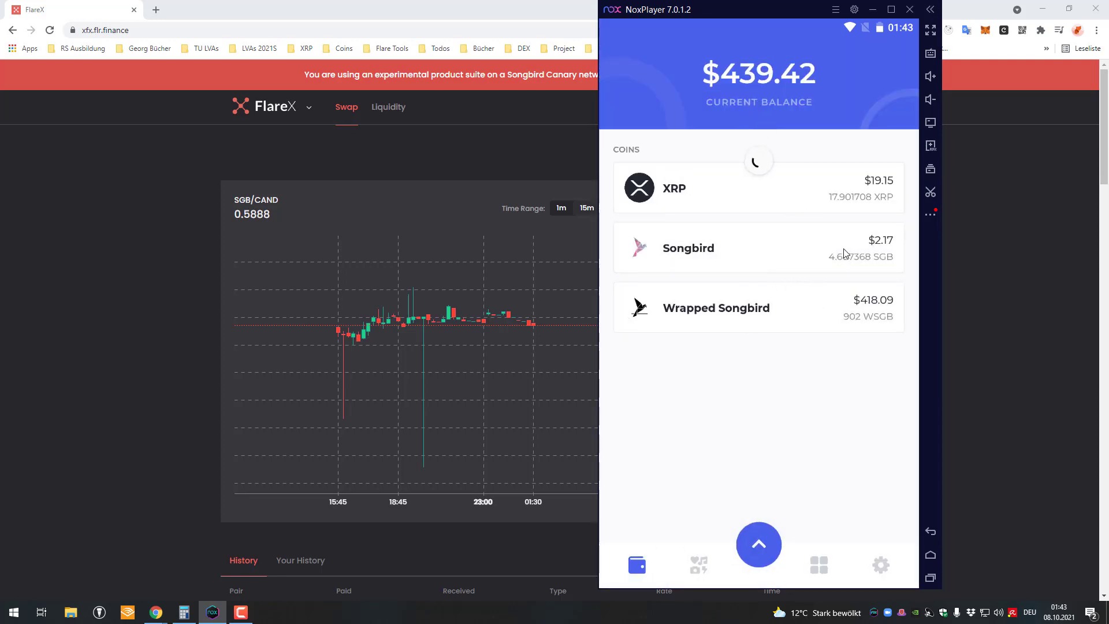
left_click(810, 266)
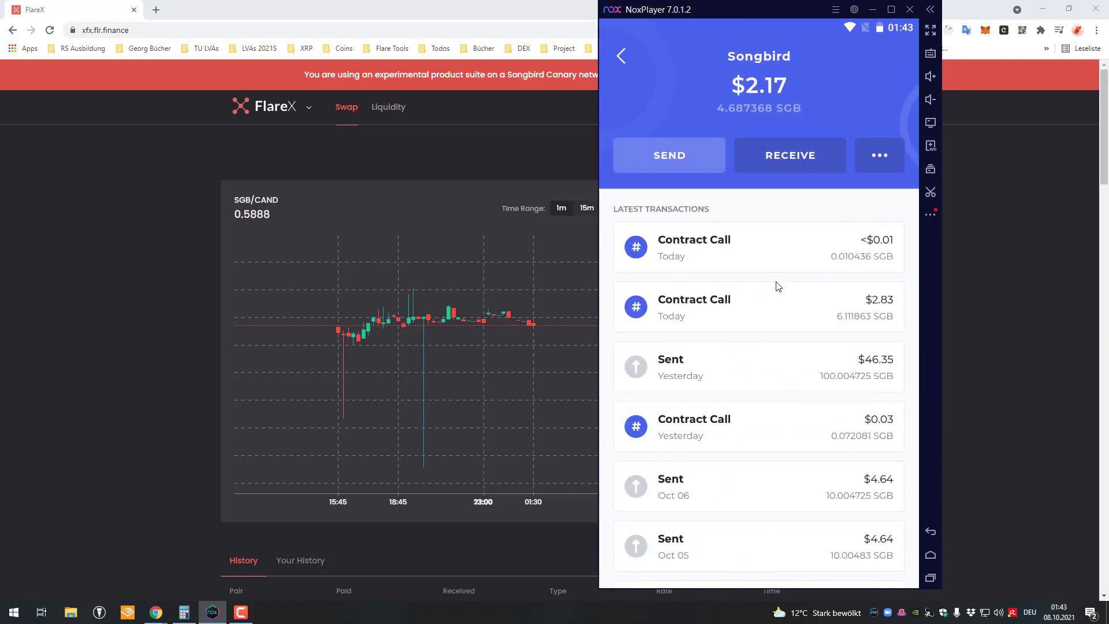
left_click(772, 283)
left_click(627, 57)
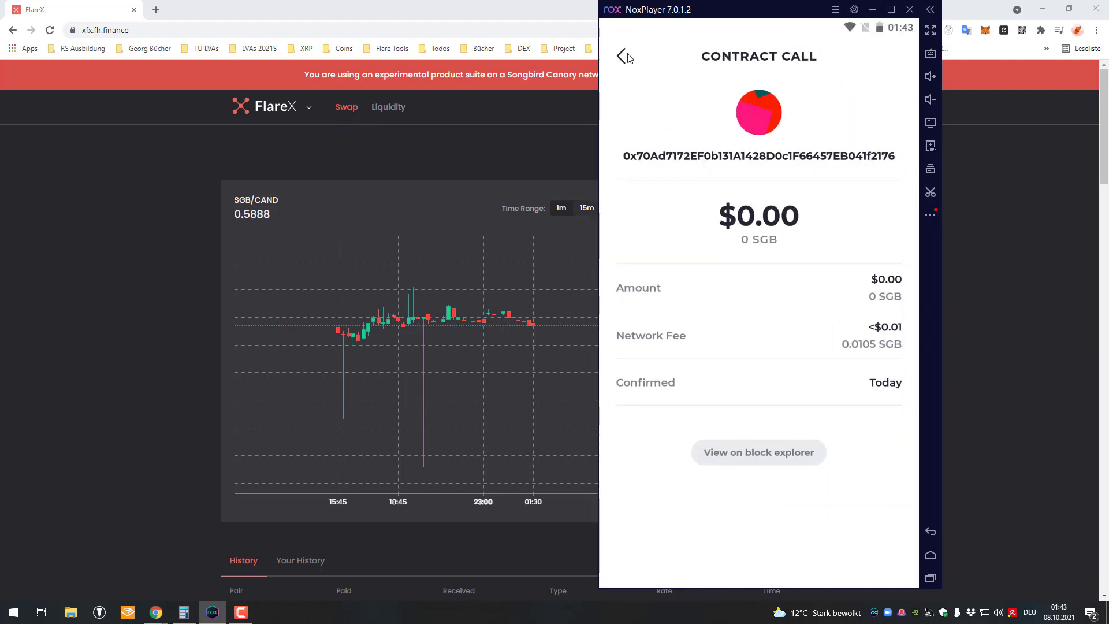
left_click(624, 60)
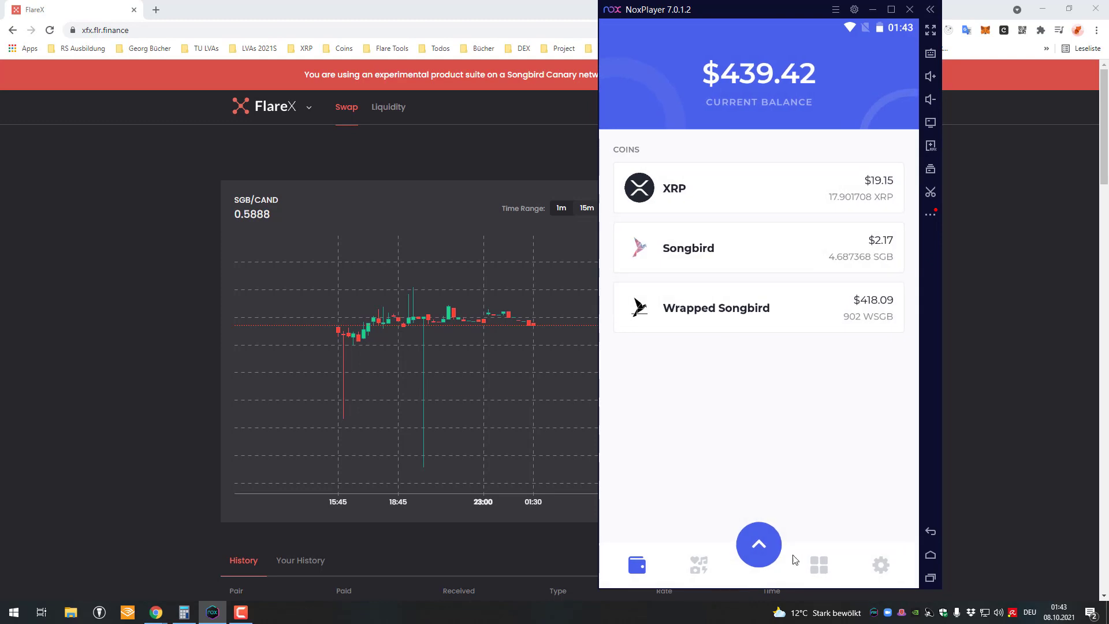
Step: Reopen FlareX from bookmarks, connect the wallet, and go to the Liquidity page
left_click(819, 564)
left_click(715, 188)
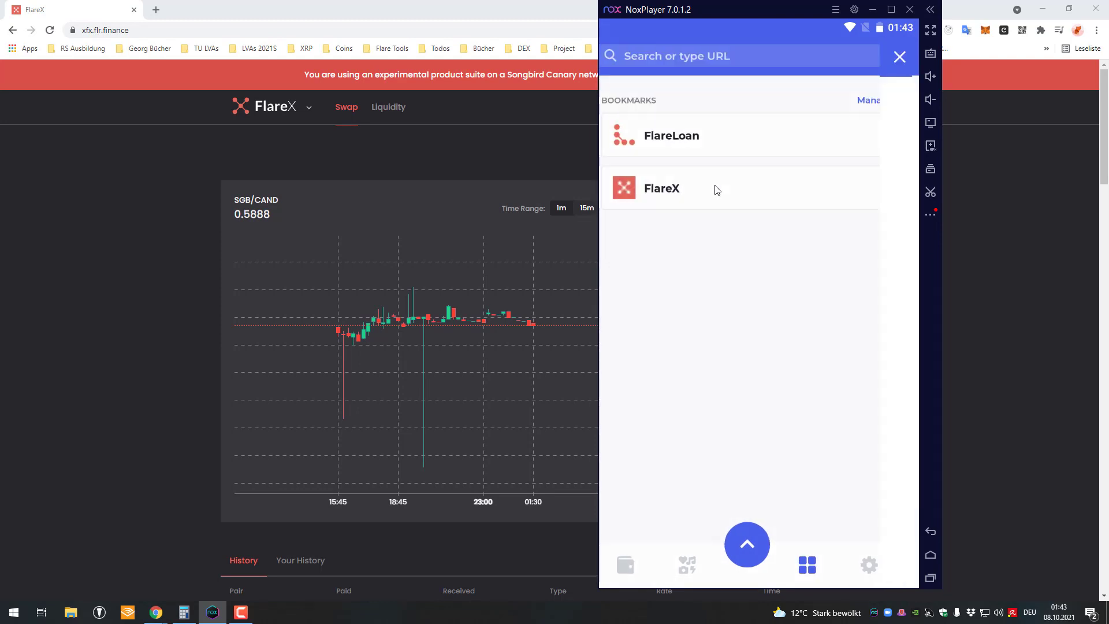
left_click(767, 412)
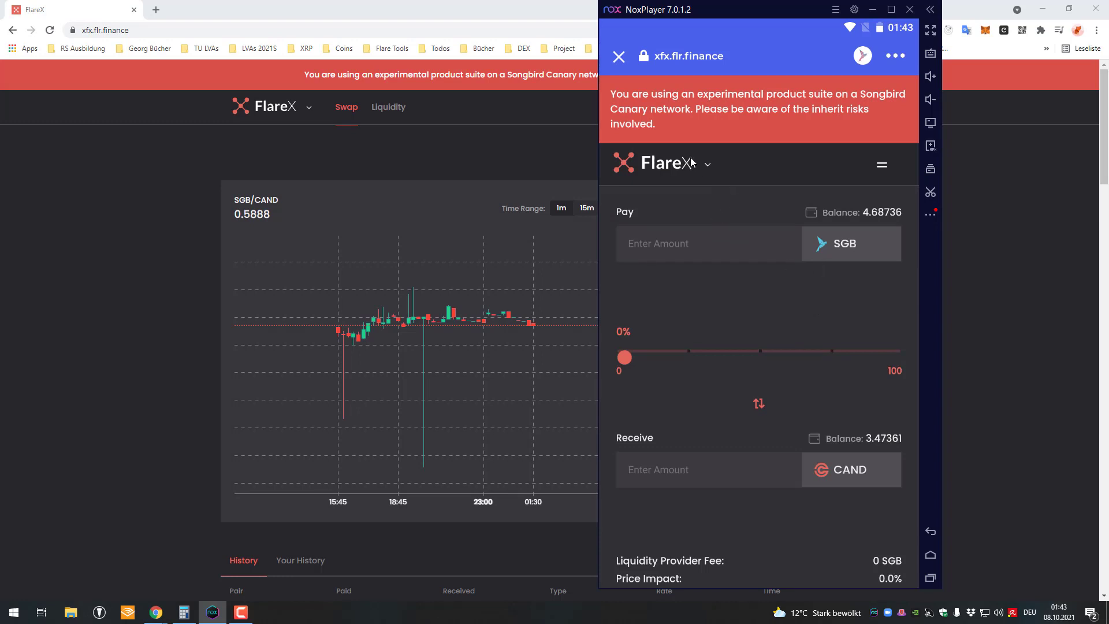
left_click(878, 166)
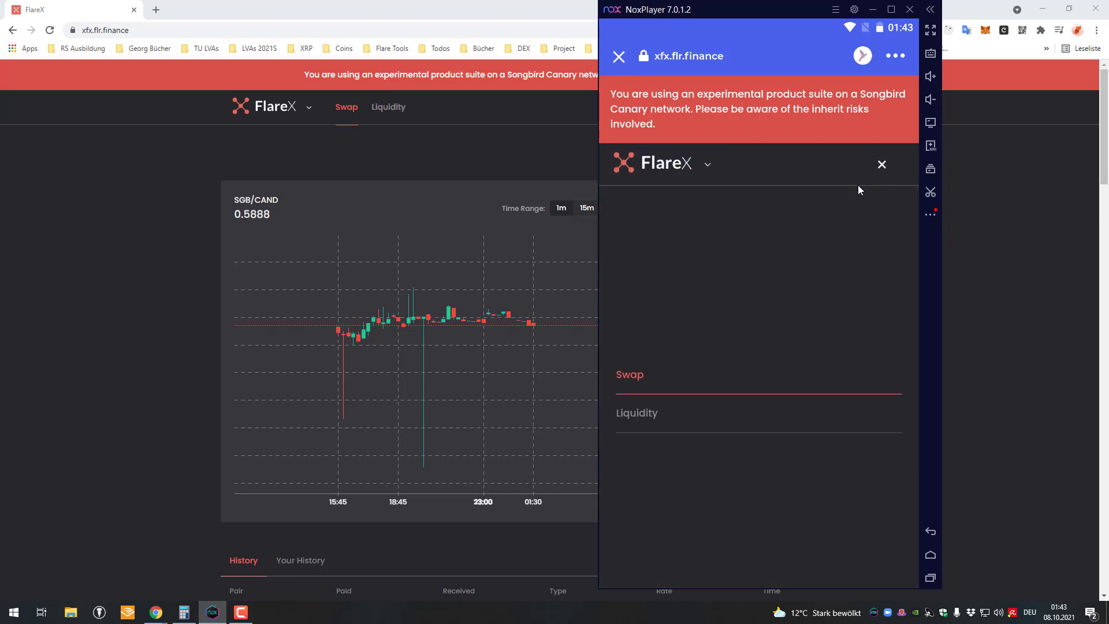
left_click(635, 412)
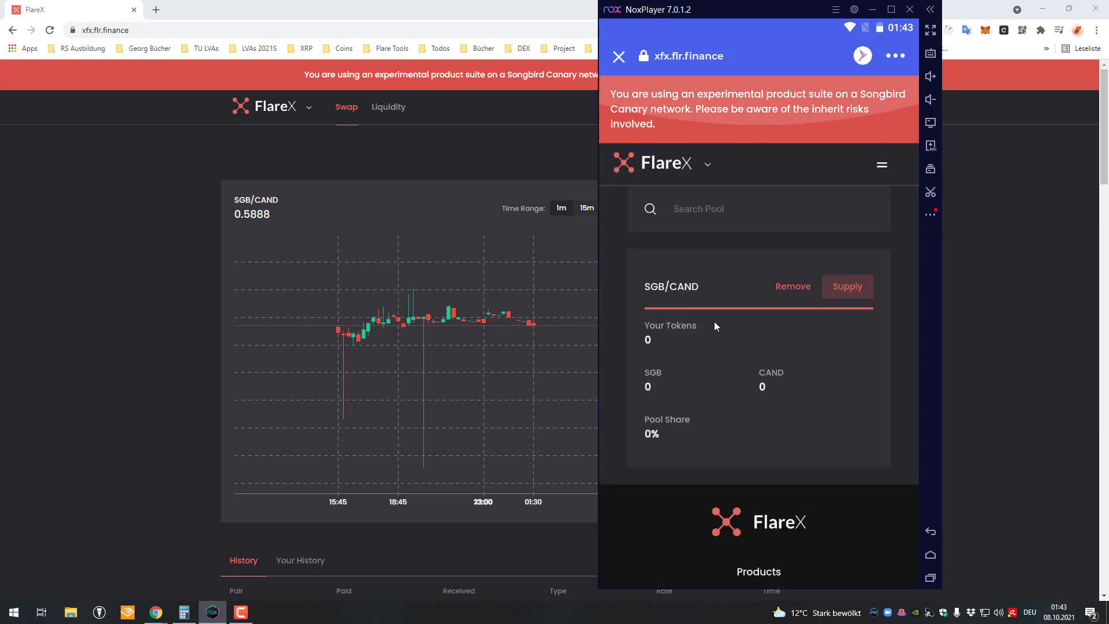
Step: Open the SGB/CAND supply form and enter 3 SGB
left_click(848, 286)
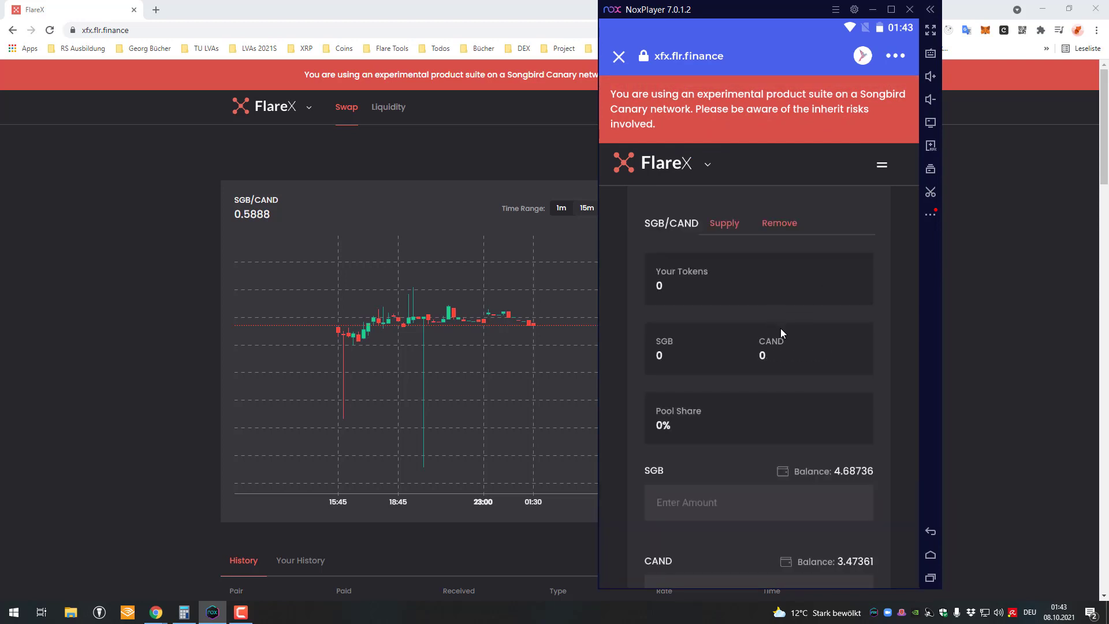
scroll(781, 329, "down", 3)
left_click(763, 330)
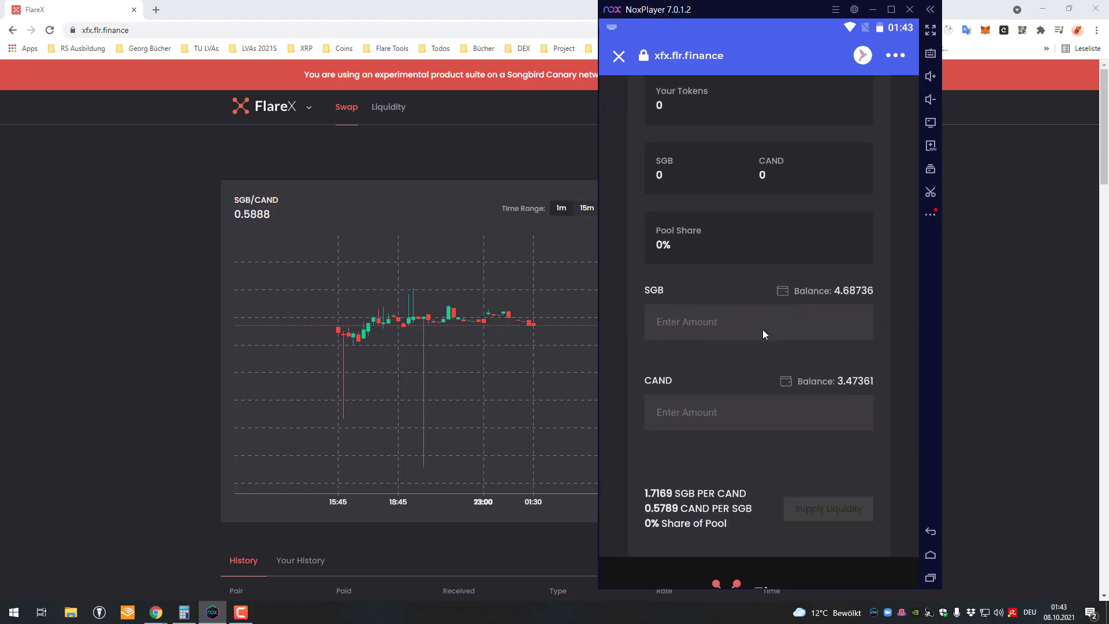
type("3")
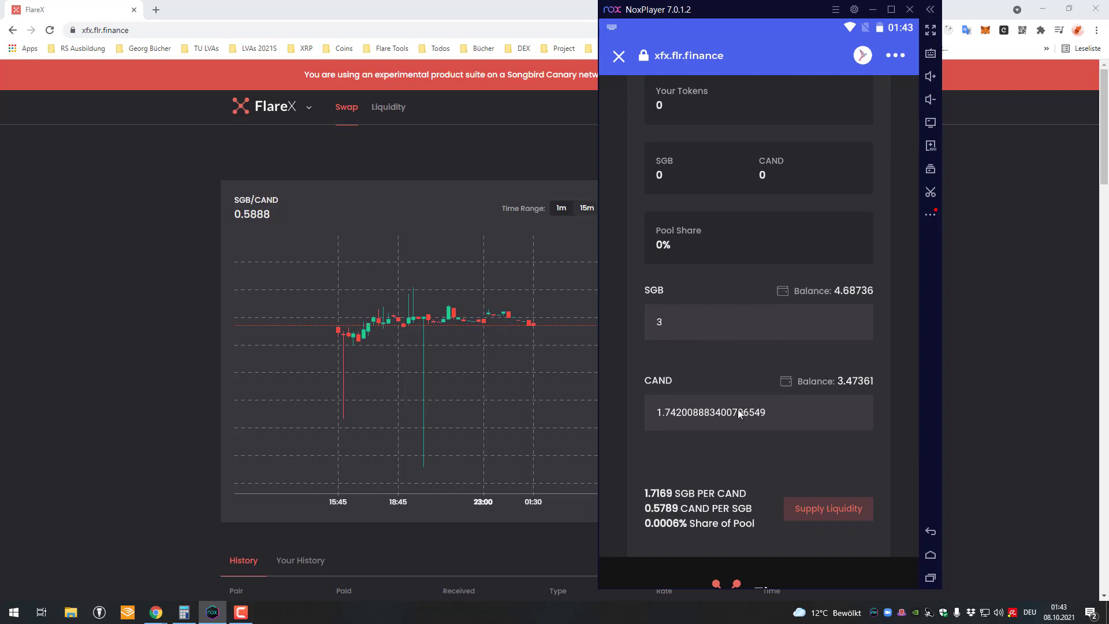
Step: Submit the liquidity supply, confirming with the PIN to receive 2.225642175874053176 pool tokens
left_click(823, 515)
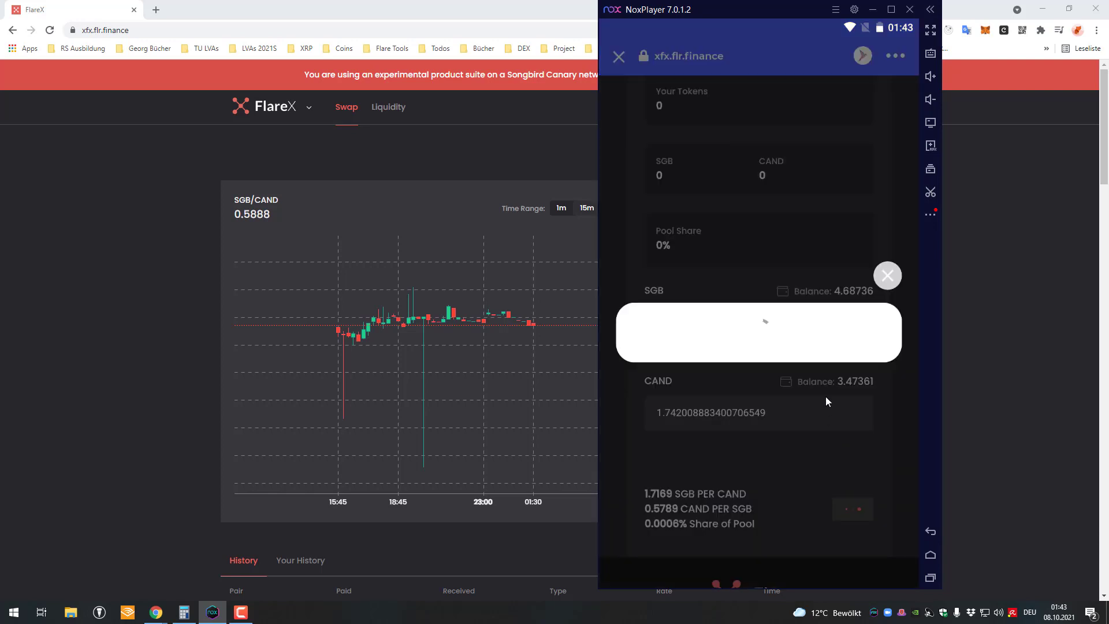
scroll(799, 511, "down", 3)
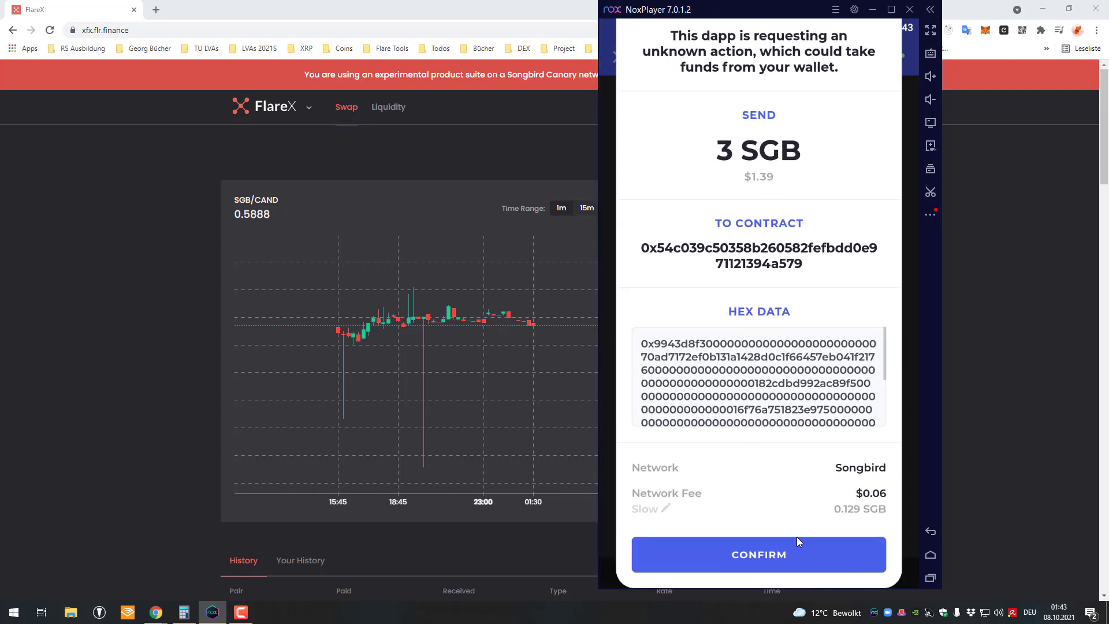
left_click(806, 560)
left_click(684, 417)
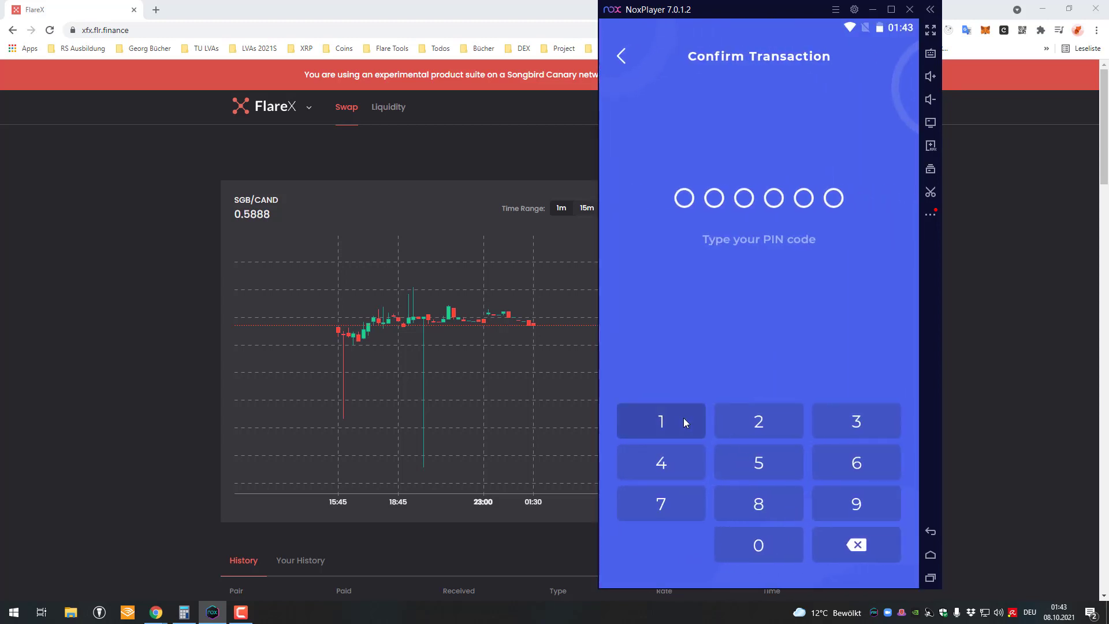
left_click(759, 420)
left_click(861, 419)
left_click(643, 479)
left_click(758, 463)
left_click(824, 462)
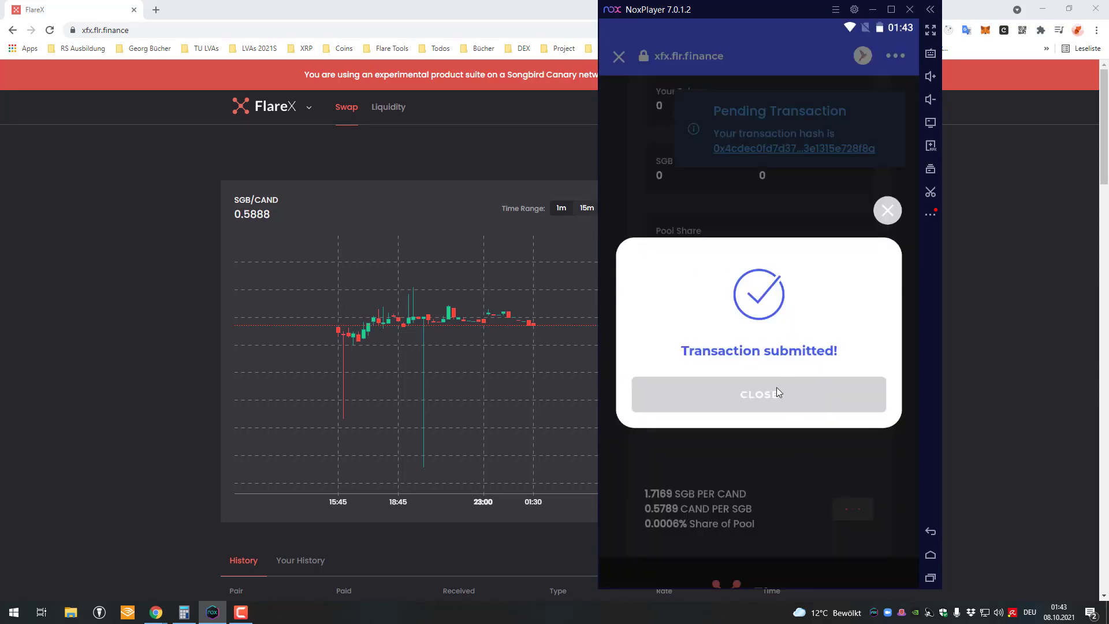
left_click(788, 415)
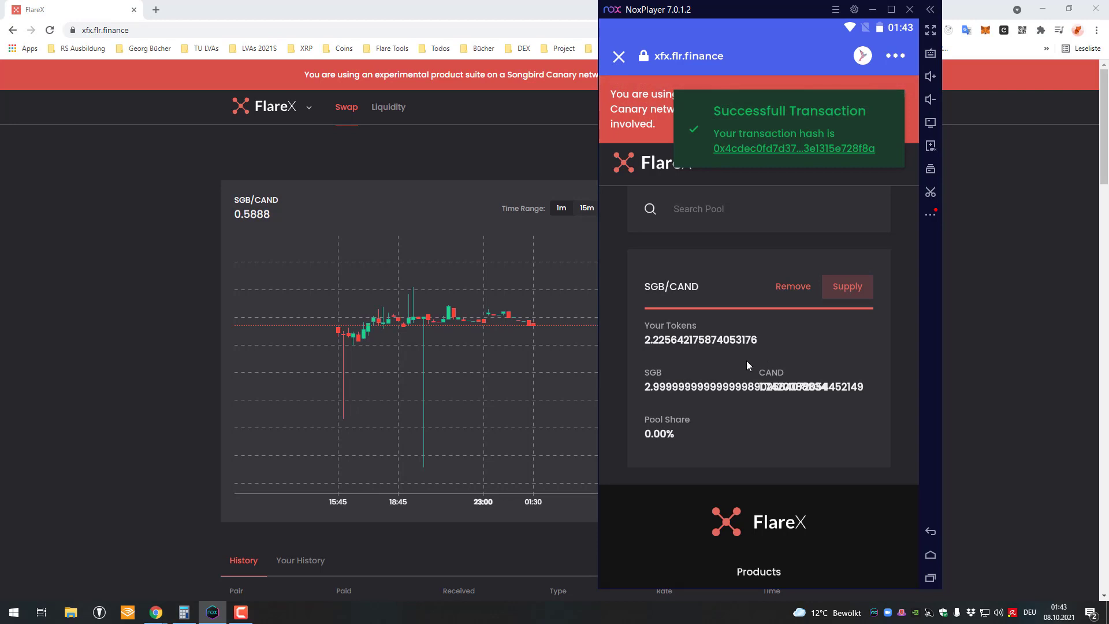
scroll(760, 373, "down", 1)
scroll(768, 344, "up", 1)
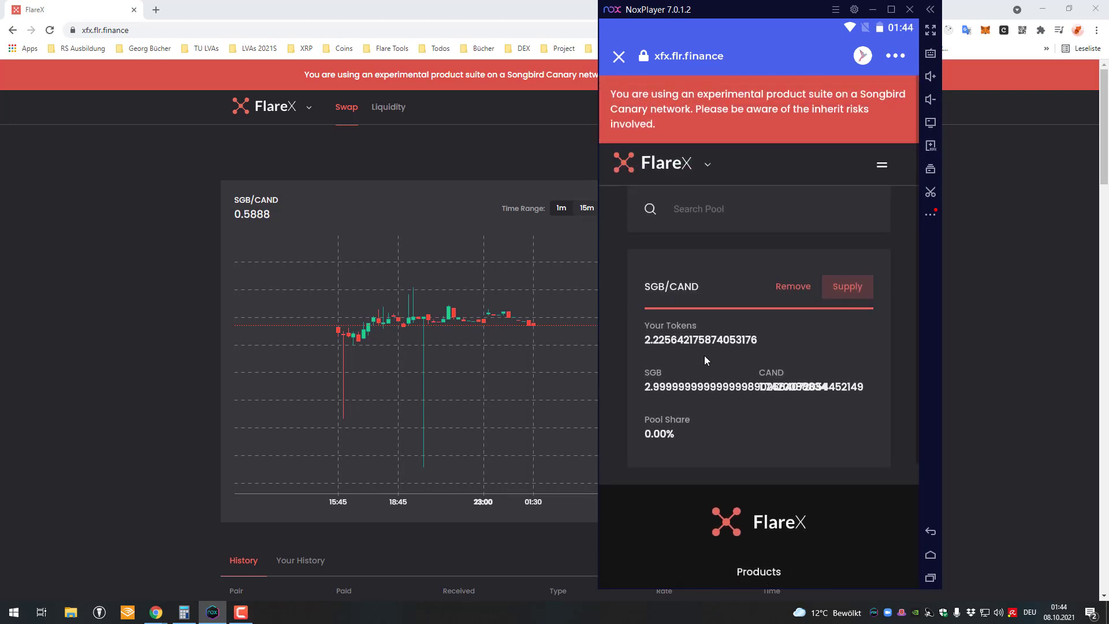
scroll(702, 335, "down", 2)
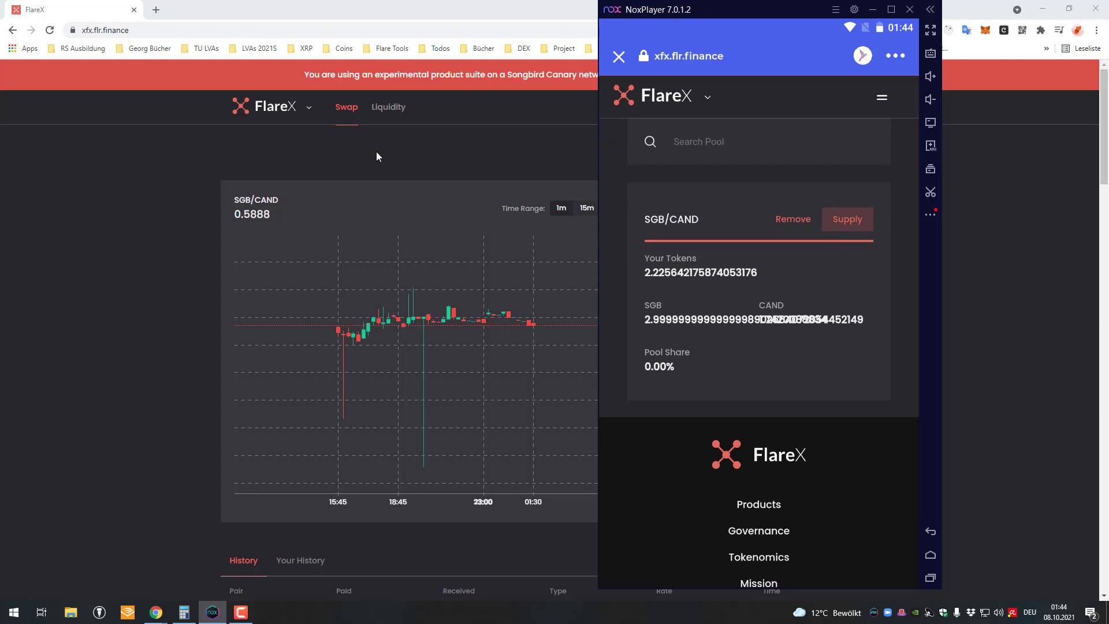
scroll(707, 298, "up", 2)
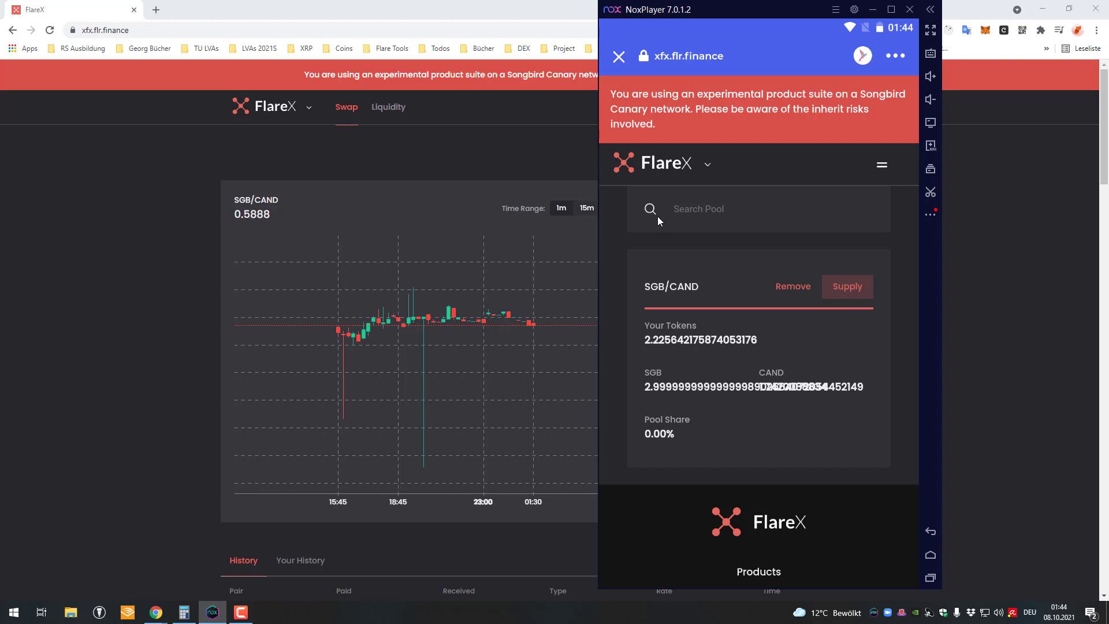
left_click(882, 164)
left_click(655, 369)
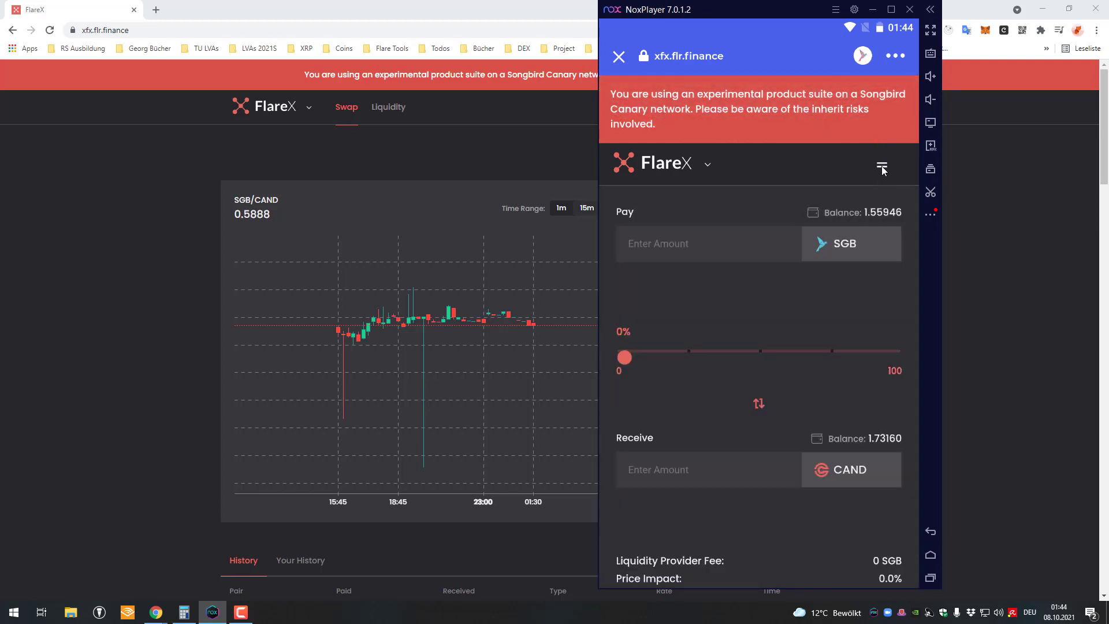
left_click(882, 166)
left_click(666, 406)
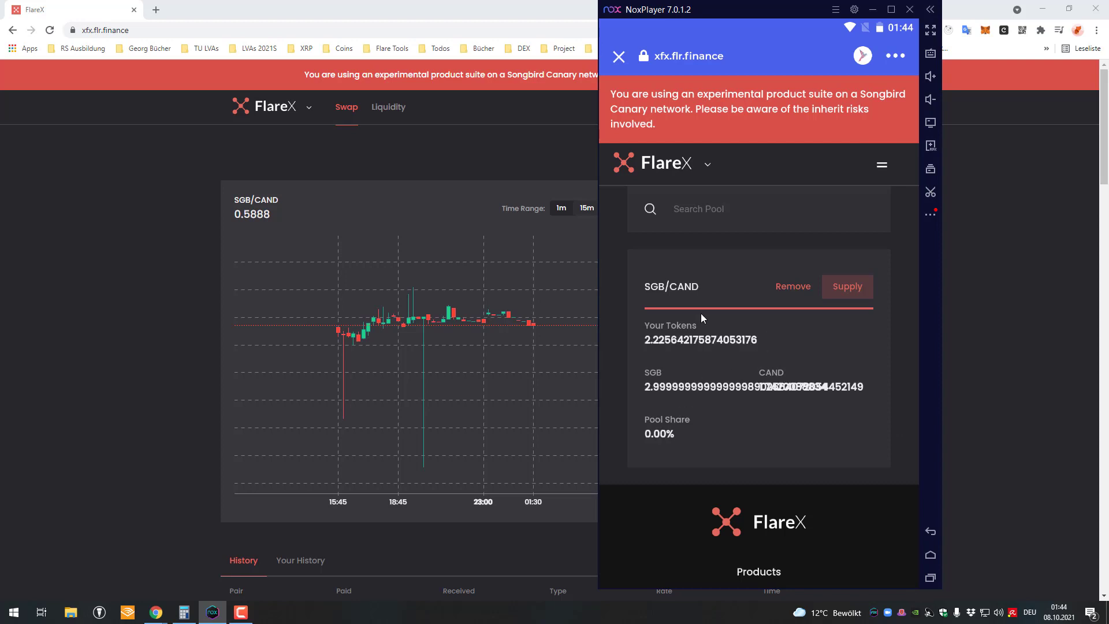
scroll(712, 311, "down", 2)
scroll(734, 275, "up", 2)
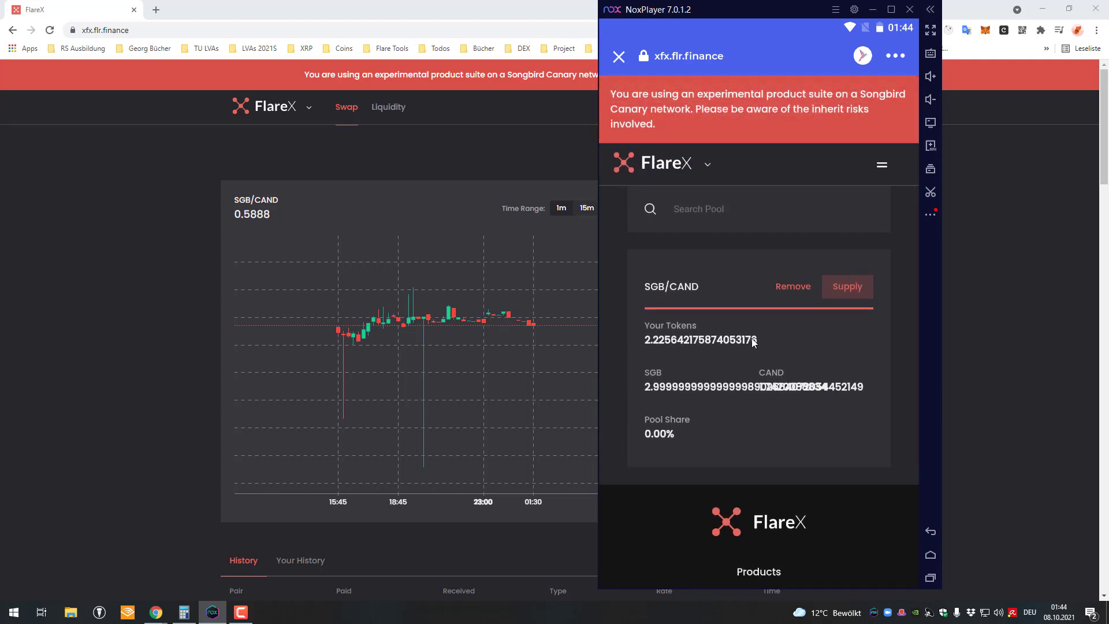